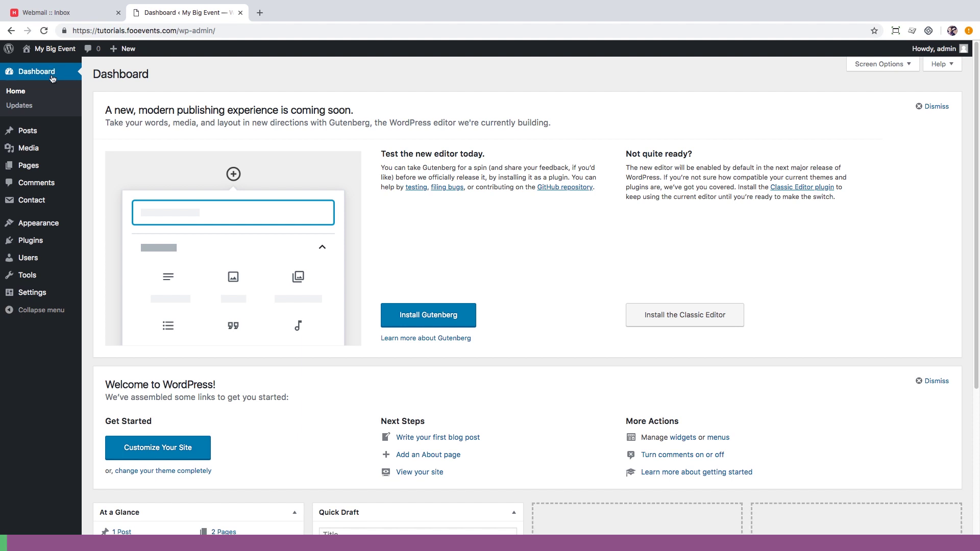
Open the Add Plugins page from the Plugins menu.
{"action": "mouse_move", "coordinate": [40, 244]}
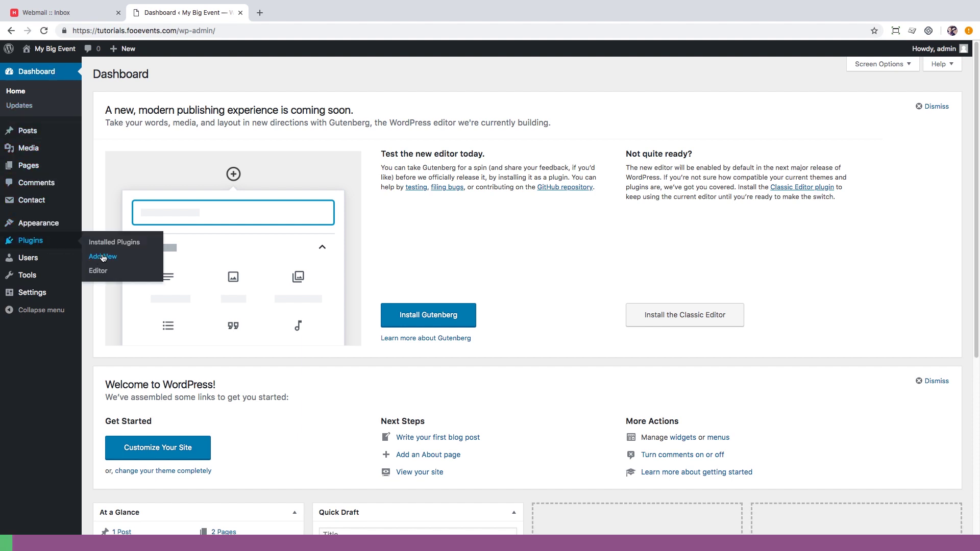
{"action": "left_click", "coordinate": [103, 257]}
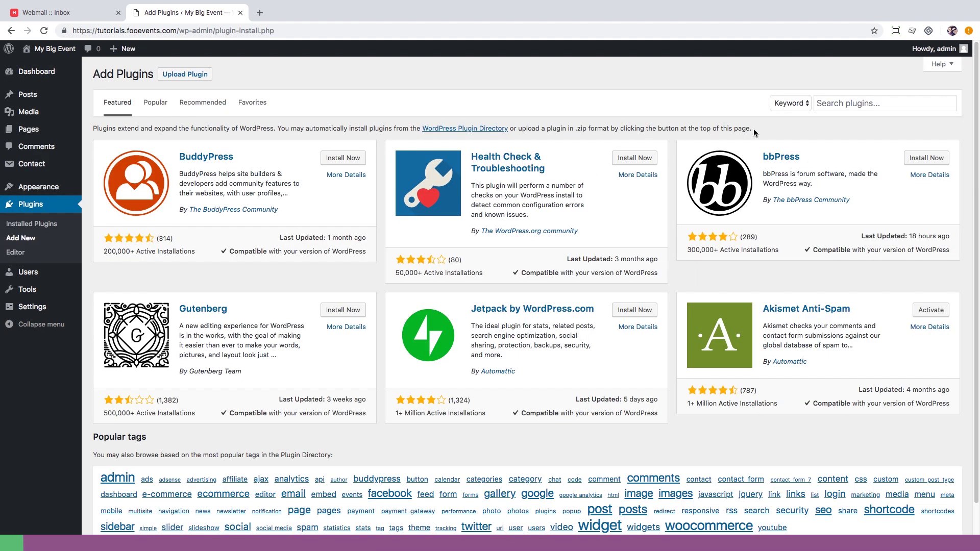
Search the plugin directory for WooCommerce, then install and activate it.
{"action": "left_click", "coordinate": [828, 104]}
{"action": "type", "text": "WooCommerc"}
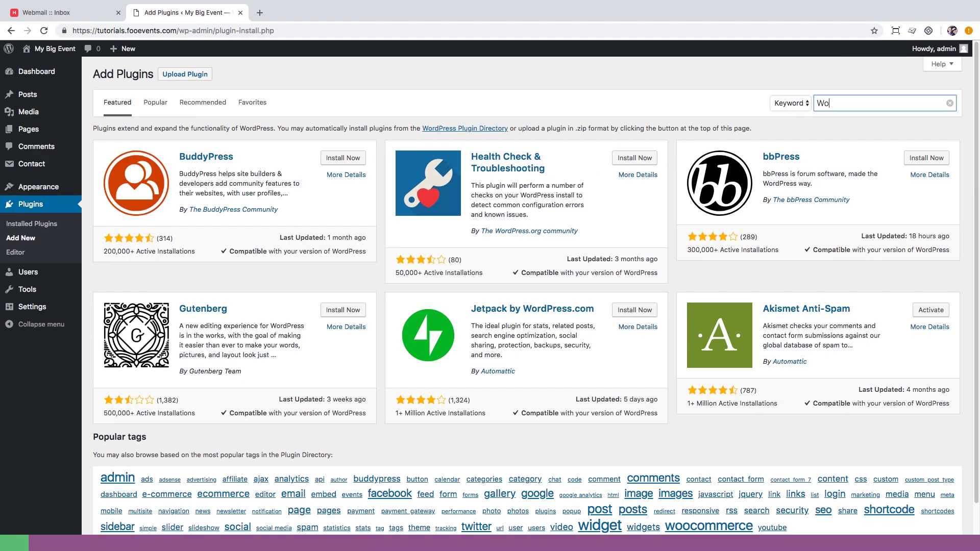
{"action": "type", "text": "e"}
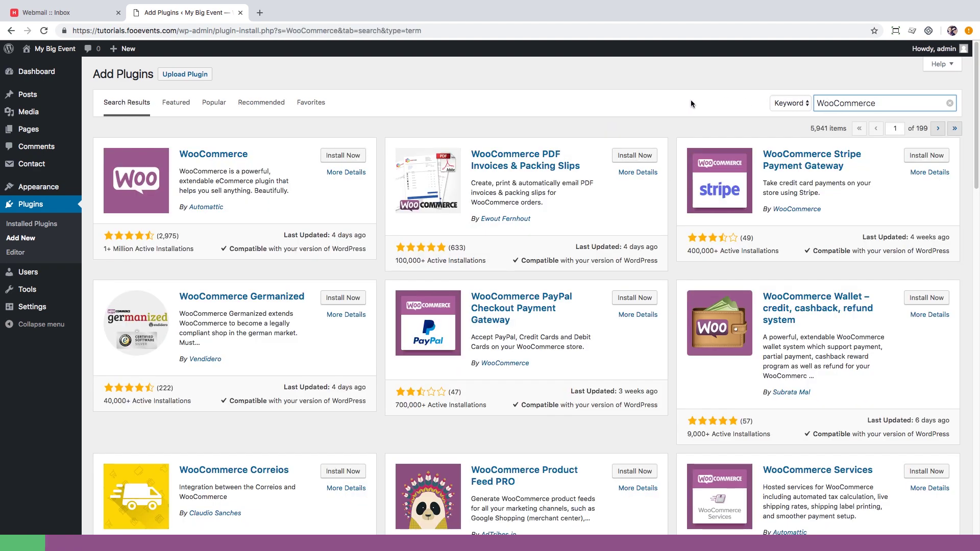
{"action": "left_click", "coordinate": [358, 158]}
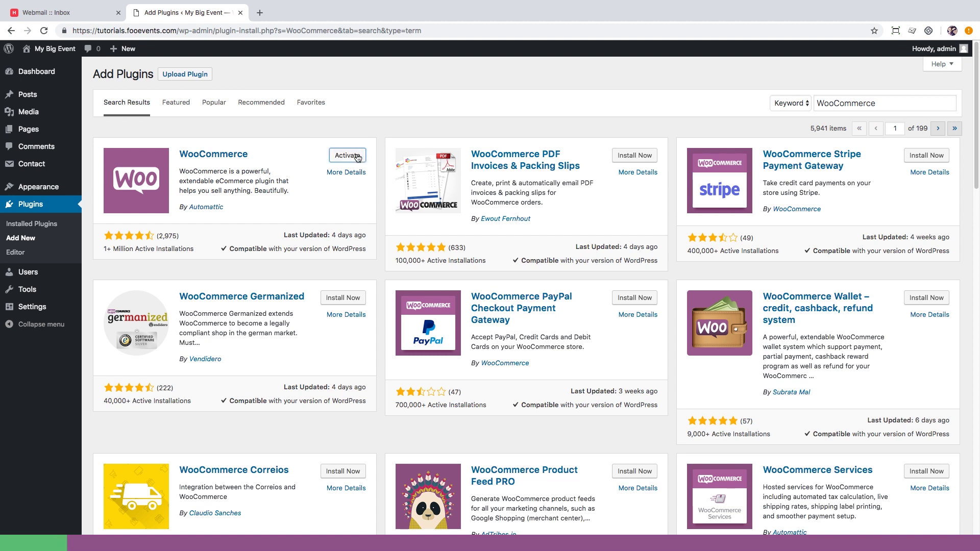
{"action": "left_click", "coordinate": [358, 155]}
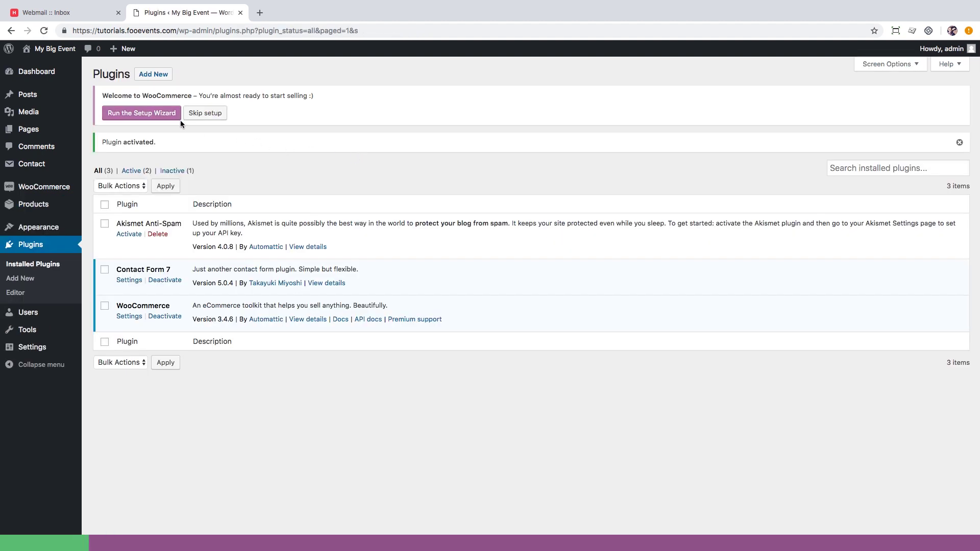
Start the store setup wizard with country South Africa and fill in the store's street address and city.
{"action": "left_click", "coordinate": [155, 115]}
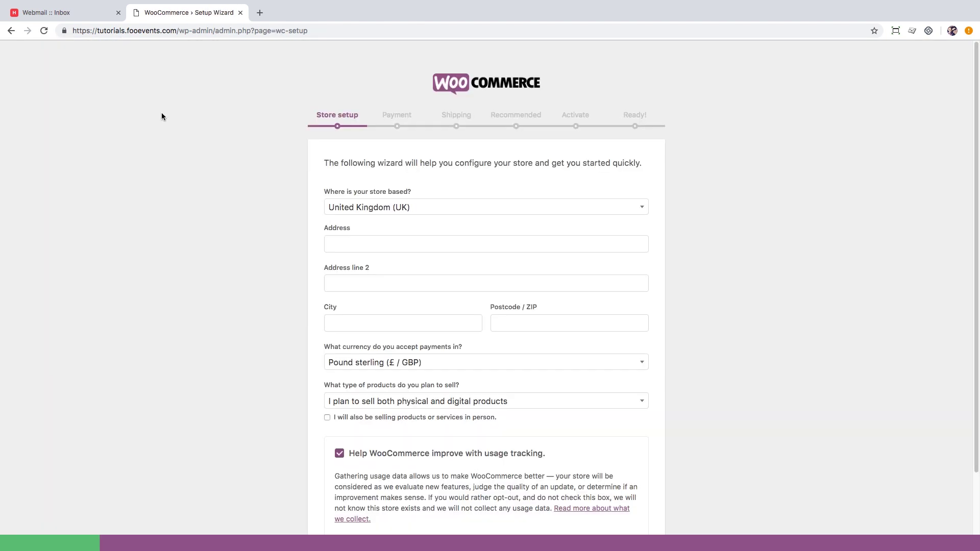
{"action": "left_click", "coordinate": [366, 206]}
{"action": "left_click", "coordinate": [366, 219]}
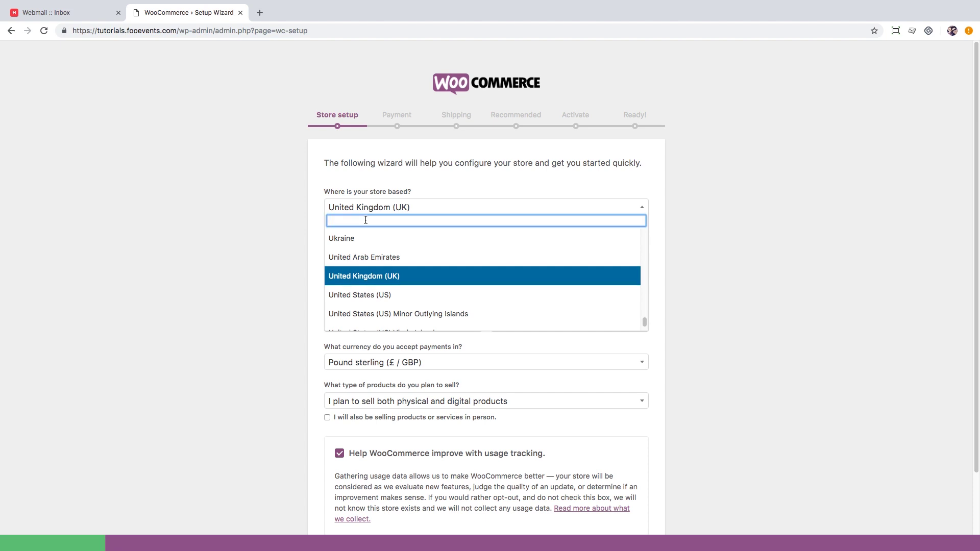
{"action": "type", "text": "south africa"}
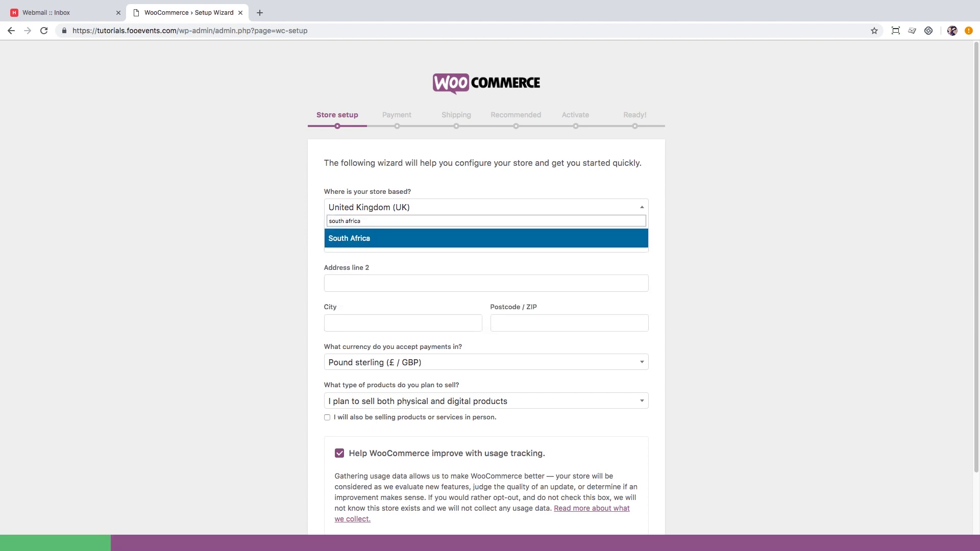
{"action": "left_click", "coordinate": [362, 240]}
{"action": "left_click", "coordinate": [363, 247]}
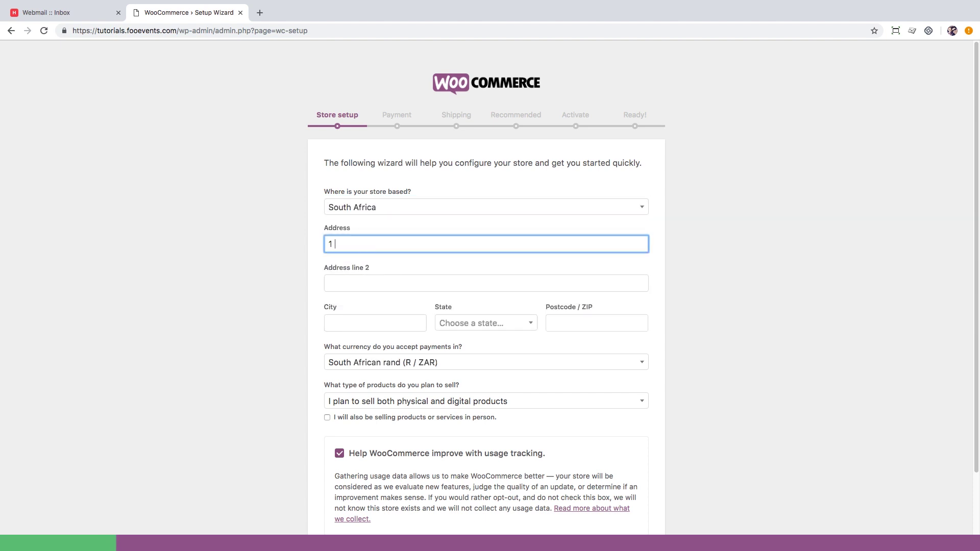
{"action": "left_click", "coordinate": [357, 284]}
{"action": "type", "text": "S"}
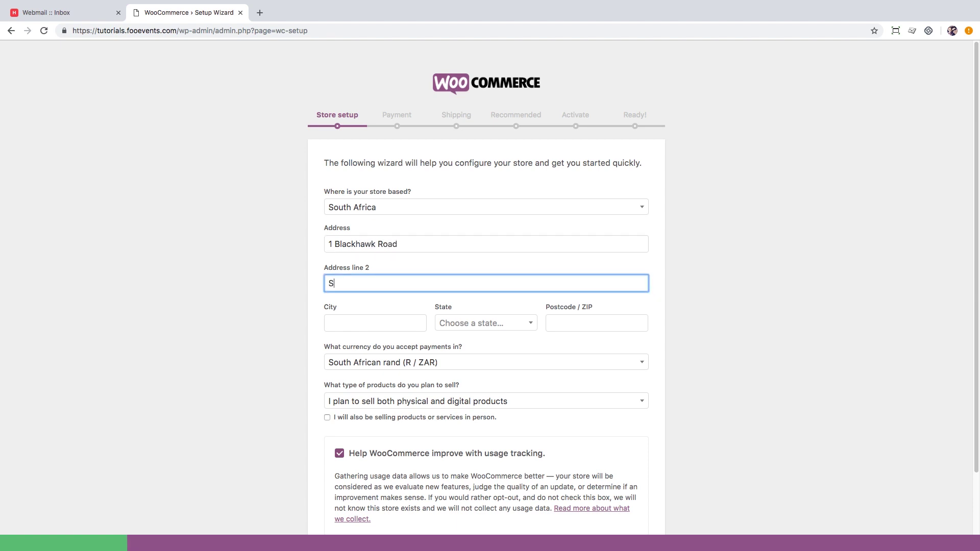
{"action": "type", "text": "unningdale"}
{"action": "left_click", "coordinate": [375, 323]}
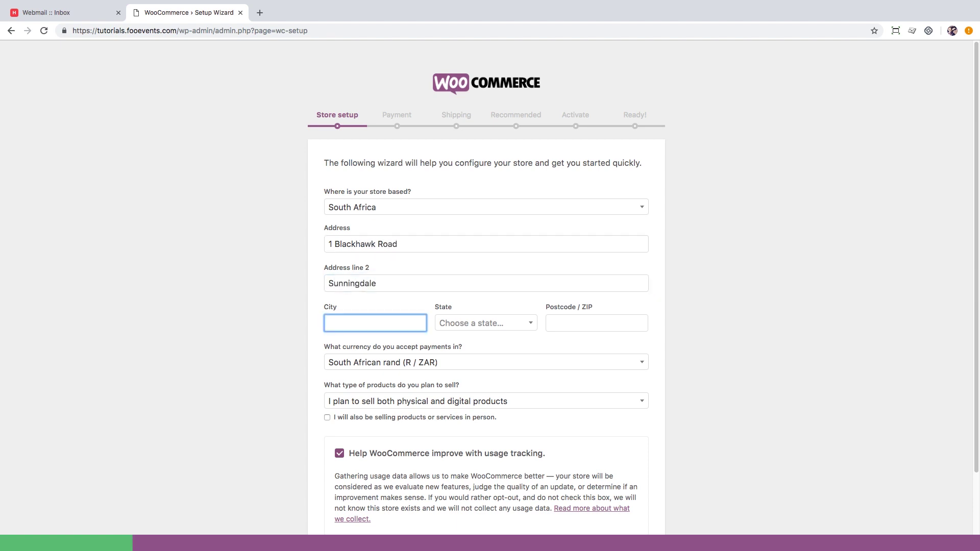
{"action": "type", "text": "Cape Town"}
Set the state to Western Cape and enter the store's postcode.
{"action": "key", "text": "Tab"}
{"action": "key", "text": "Return"}
{"action": "type", "text": "western"}
{"action": "key", "text": "Return"}
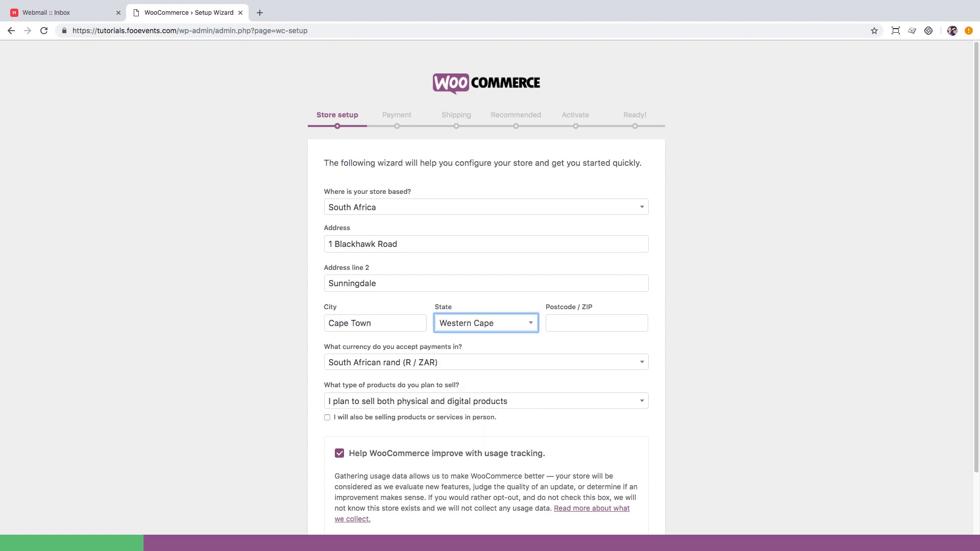
{"action": "key", "text": "Tab"}
{"action": "type", "text": "7441"}
Choose US dollar currency and digital products only, then submit the store details.
{"action": "key", "text": "Tab"}
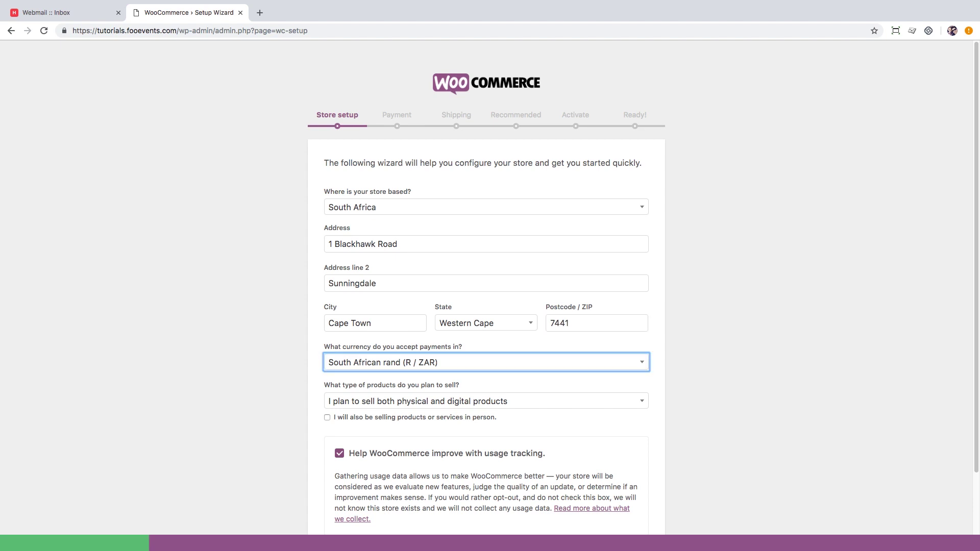
{"action": "key", "text": "Return"}
{"action": "type", "text": "usd"}
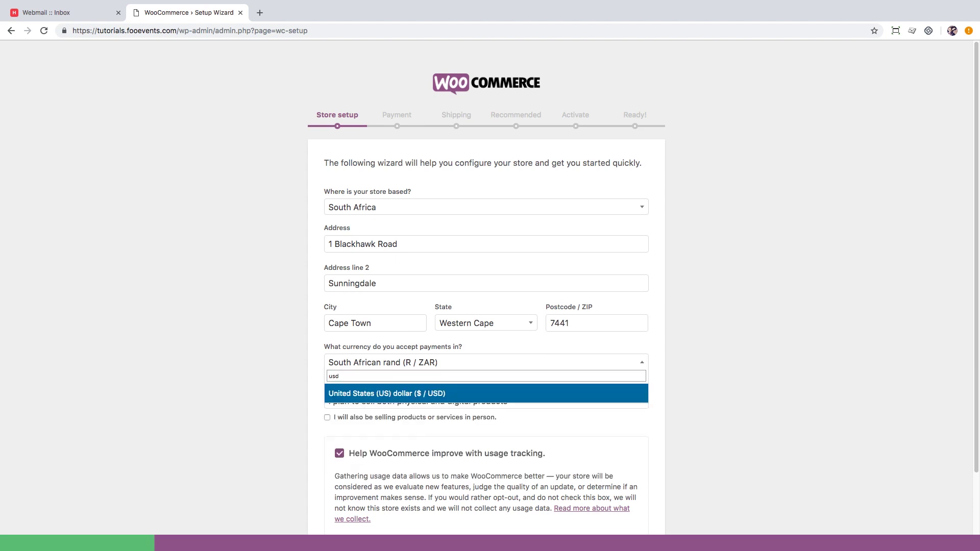
{"action": "key", "text": "Return"}
{"action": "key", "text": "Tab"}
{"action": "key", "text": "Return"}
{"action": "key", "text": "Down"}
{"action": "key", "text": "Down"}
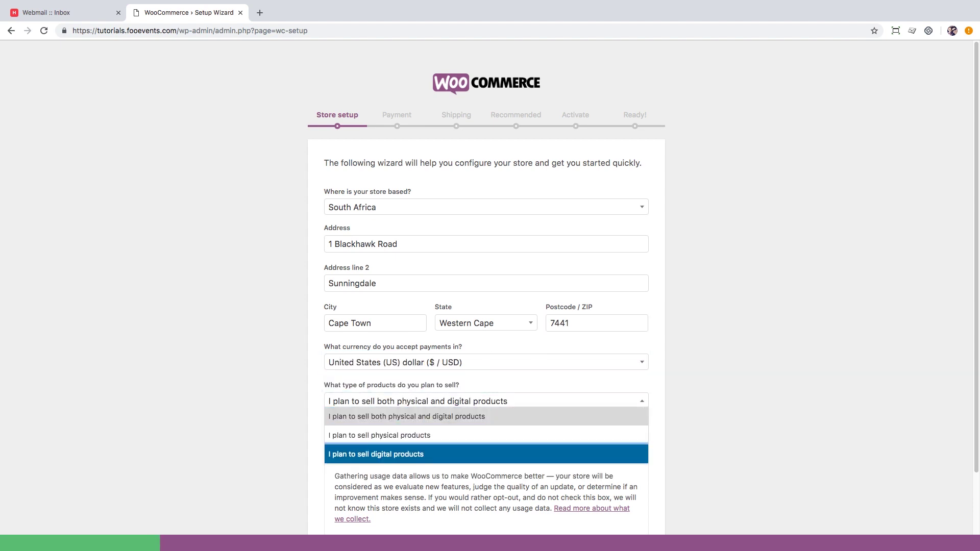
{"action": "key", "text": "Return"}
{"action": "scroll", "coordinate": [365, 290], "scroll_direction": "down", "scroll_amount": 3}
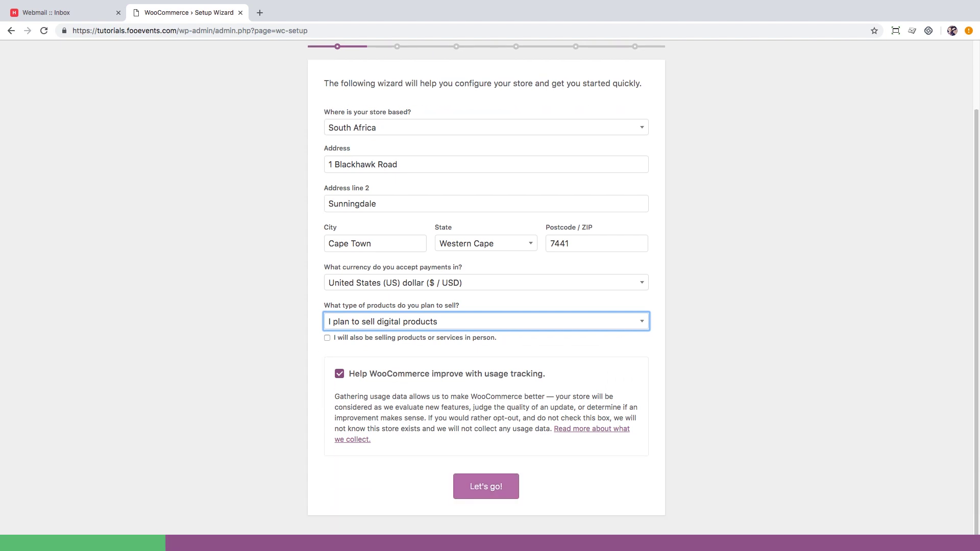
{"action": "left_click", "coordinate": [476, 488]}
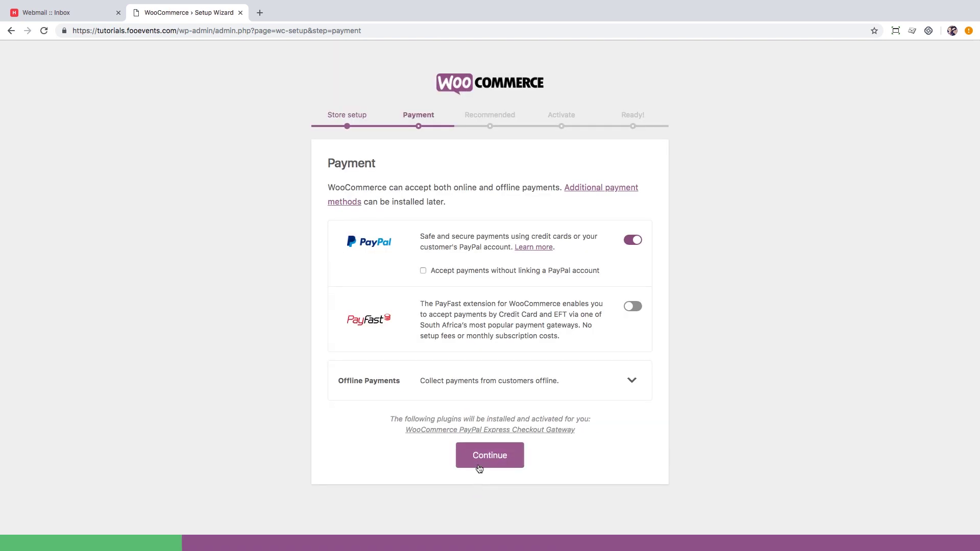
Accept PayPal payments, skip the MailChimp and Jetpack steps, and return to the Dashboard.
{"action": "left_click", "coordinate": [479, 458]}
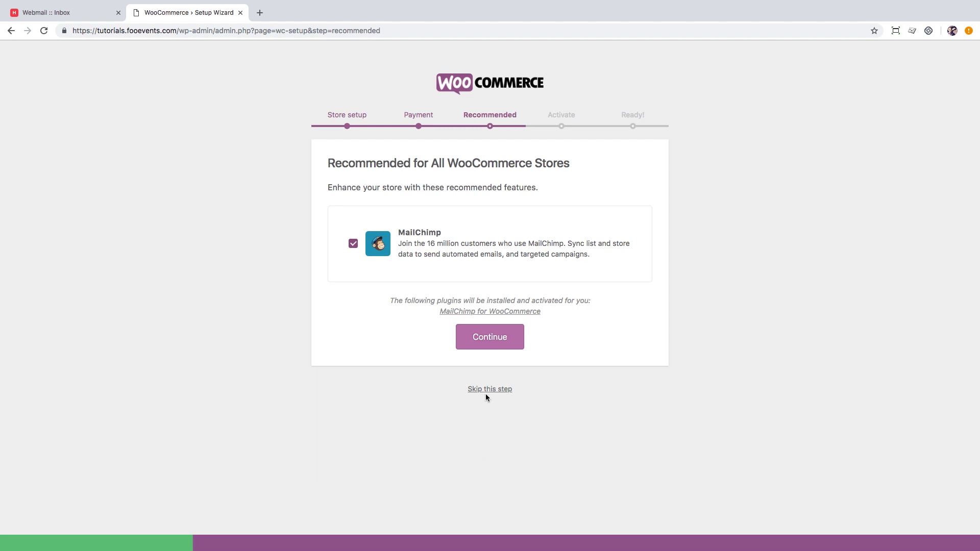
{"action": "left_click", "coordinate": [487, 391]}
{"action": "scroll", "coordinate": [486, 394], "scroll_direction": "down", "scroll_amount": 1}
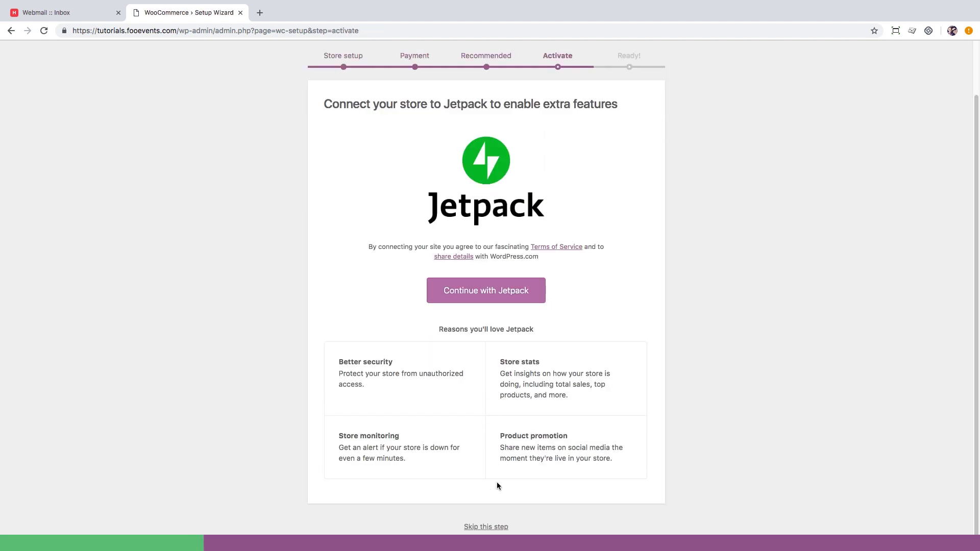
{"action": "left_click", "coordinate": [493, 527]}
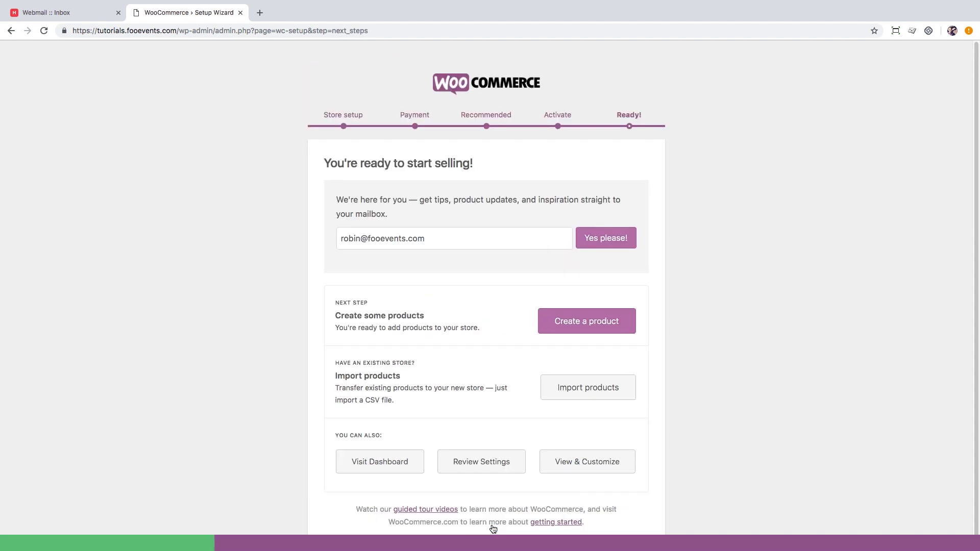
{"action": "left_click", "coordinate": [402, 465]}
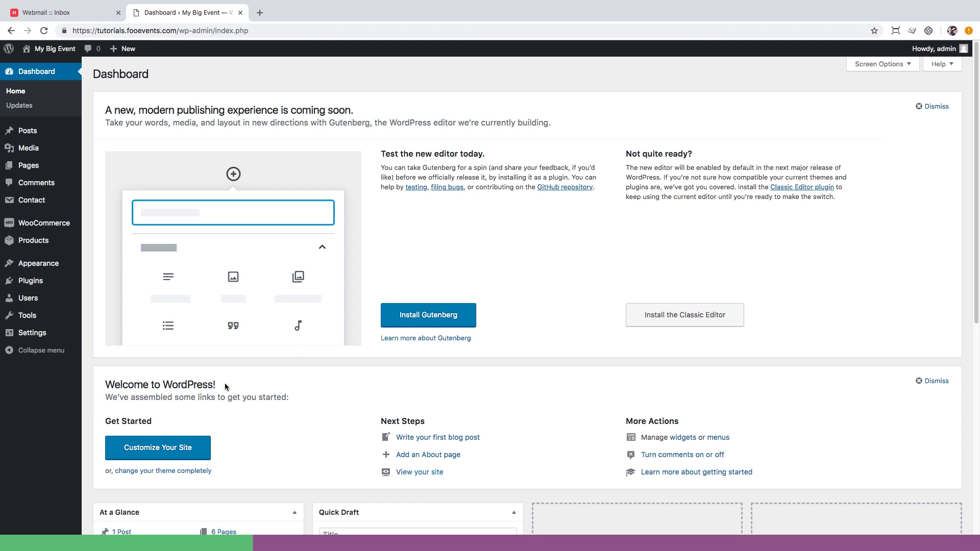
Upload fooevents1-7-32.zip as a new plugin, install it and activate it.
{"action": "mouse_move", "coordinate": [41, 284]}
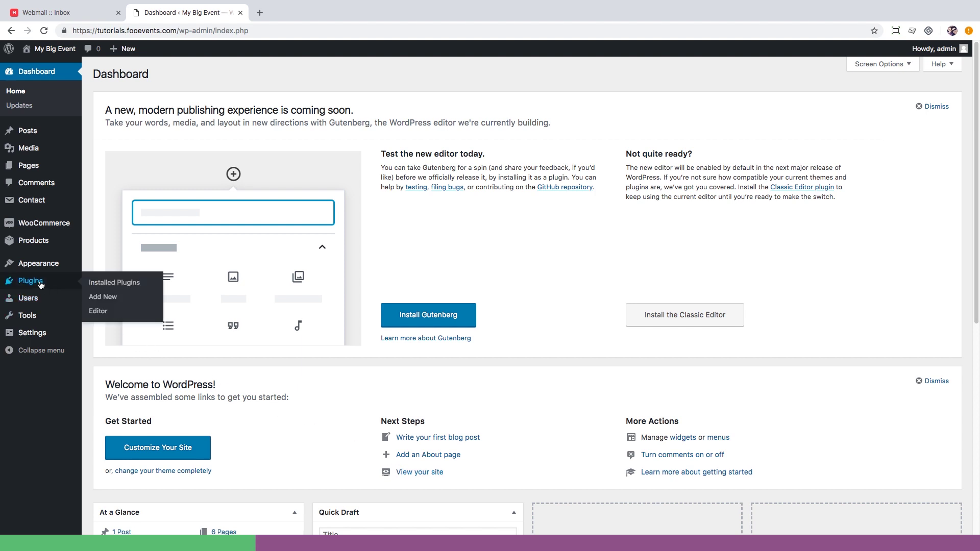
{"action": "left_click", "coordinate": [92, 300]}
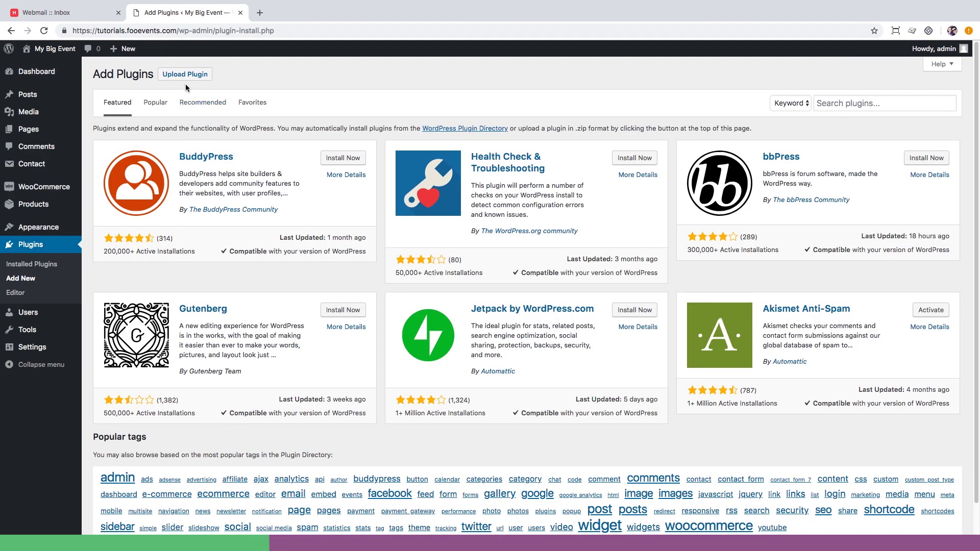
{"action": "left_click", "coordinate": [185, 75]}
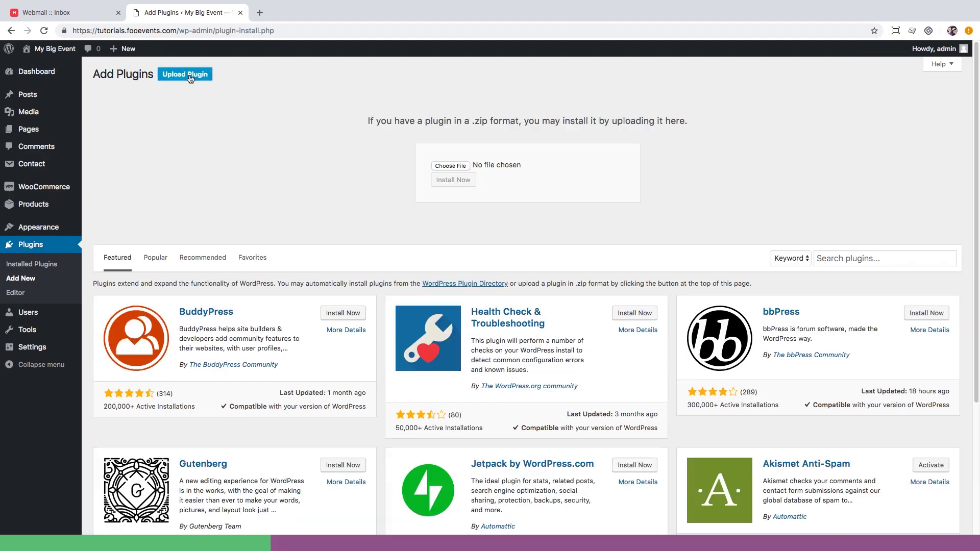
{"action": "left_click", "coordinate": [458, 166]}
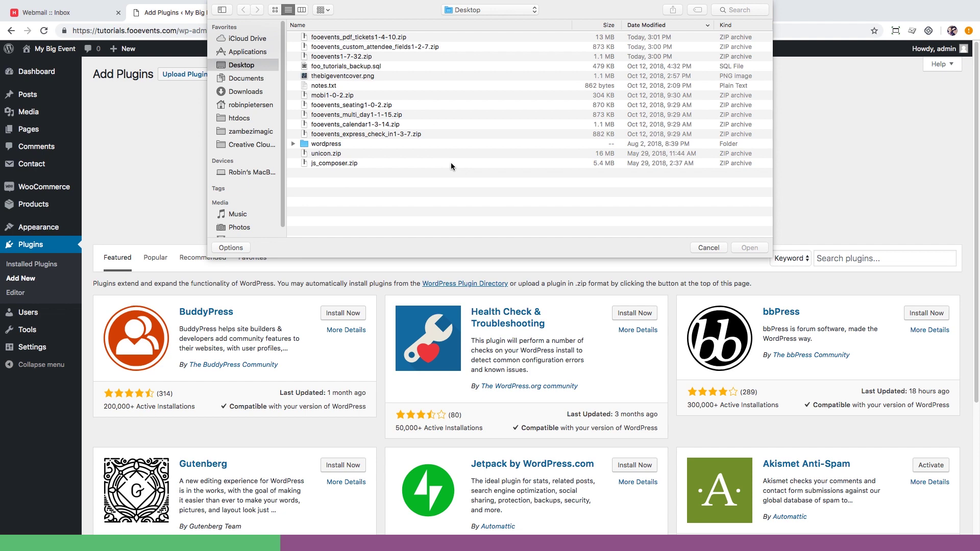
{"action": "double_click", "coordinate": [356, 56]}
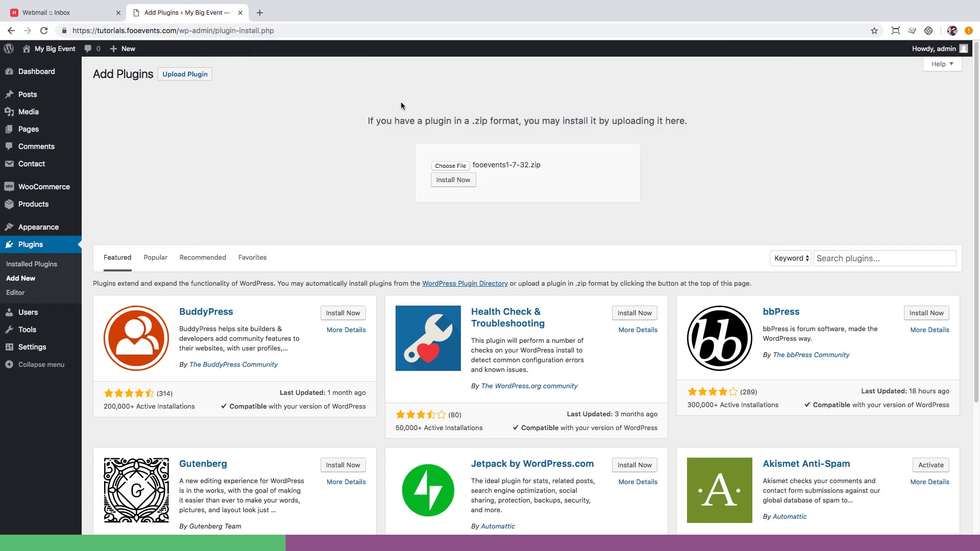
{"action": "left_click", "coordinate": [448, 180]}
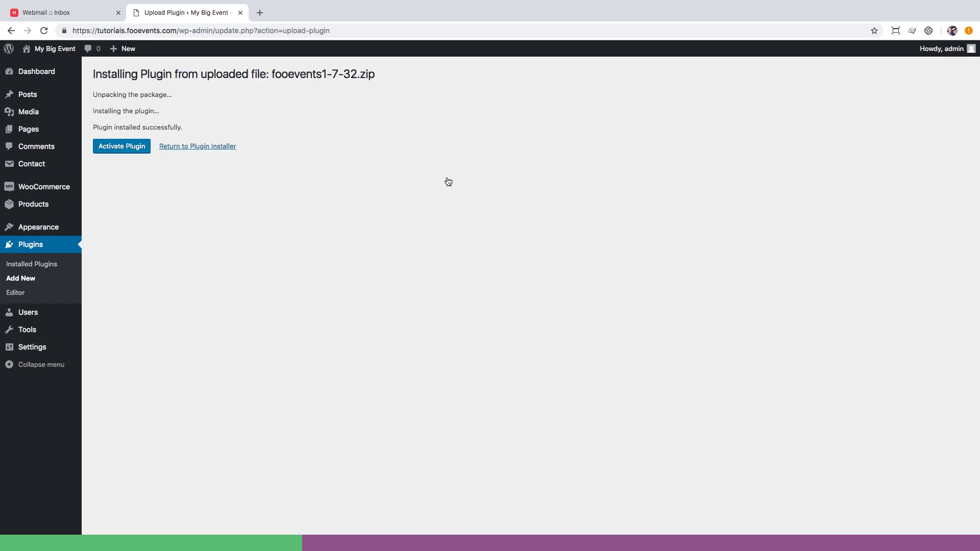
{"action": "left_click", "coordinate": [128, 148]}
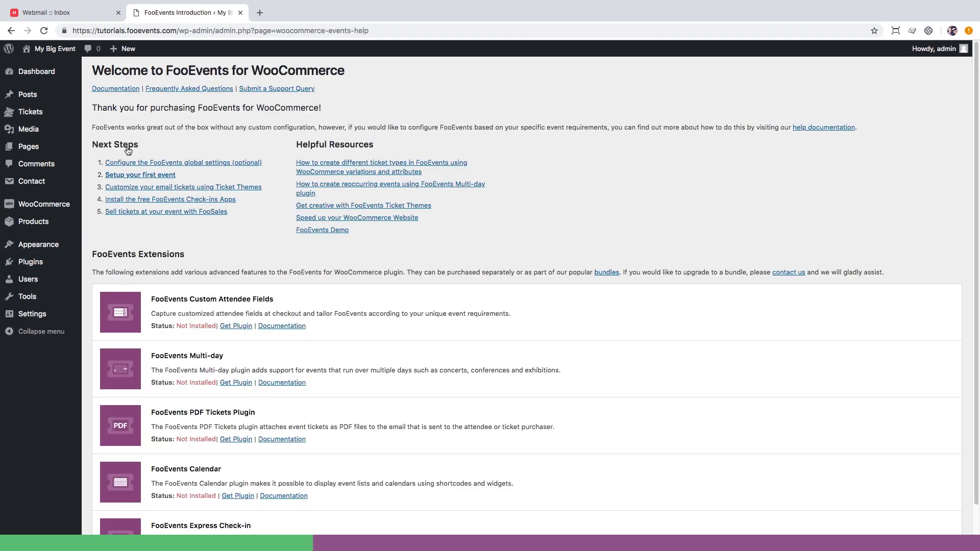
Upload fooevents_custom_attendee_fields1-2-7.zip as a plugin, install it and activate it.
{"action": "mouse_move", "coordinate": [75, 268]}
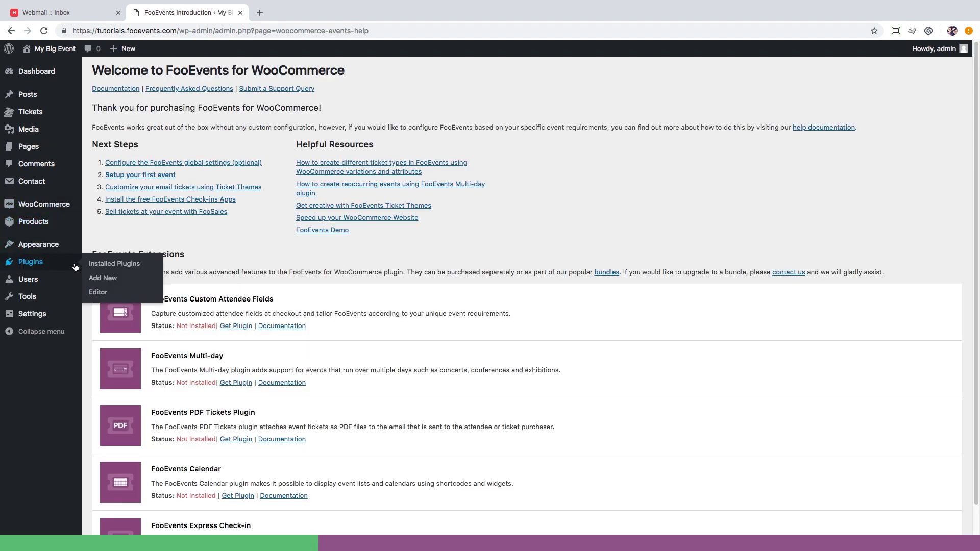
{"action": "left_click", "coordinate": [110, 280]}
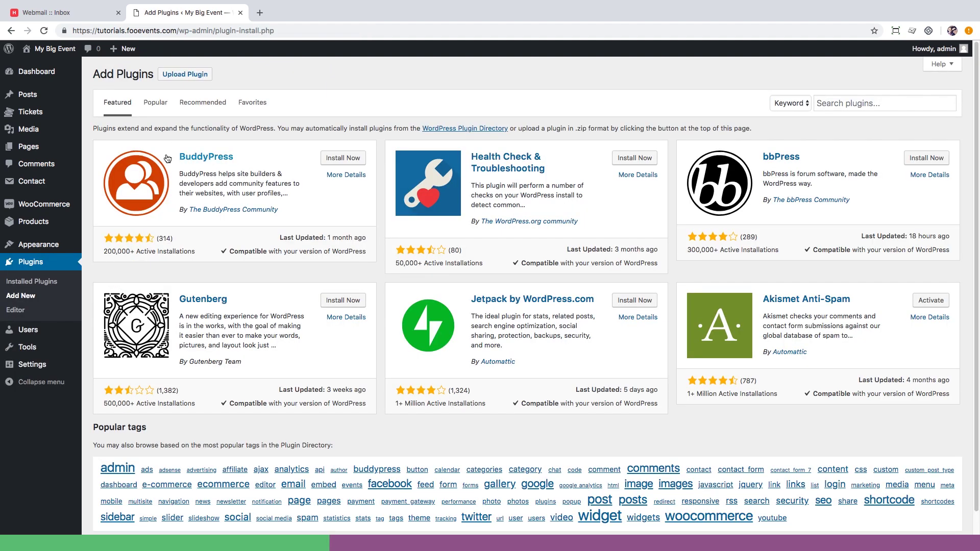
{"action": "left_click", "coordinate": [187, 75]}
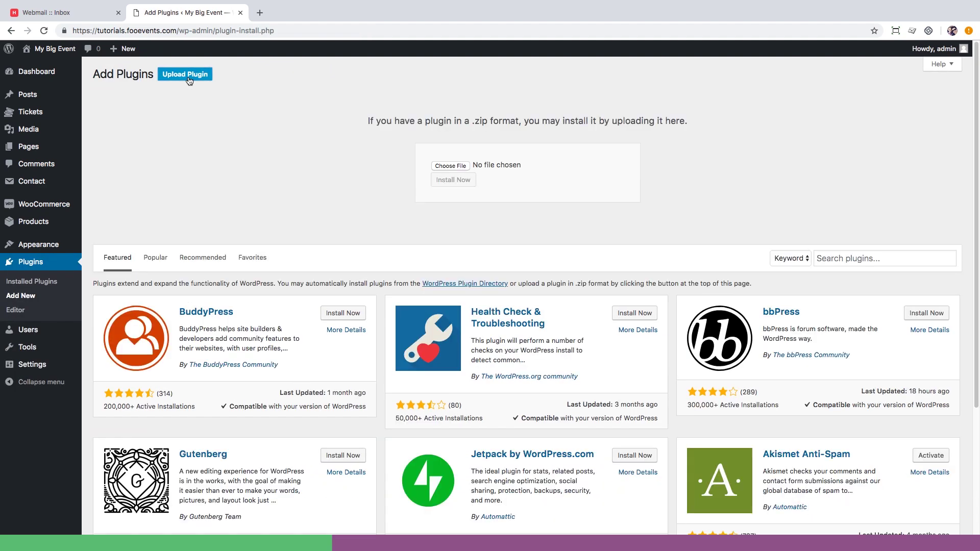
{"action": "left_click", "coordinate": [457, 167]}
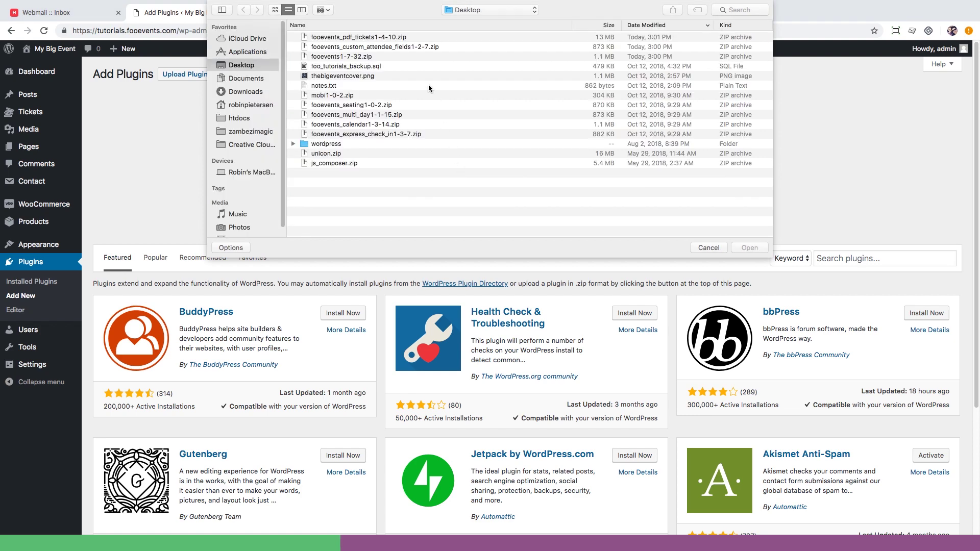
{"action": "double_click", "coordinate": [416, 49]}
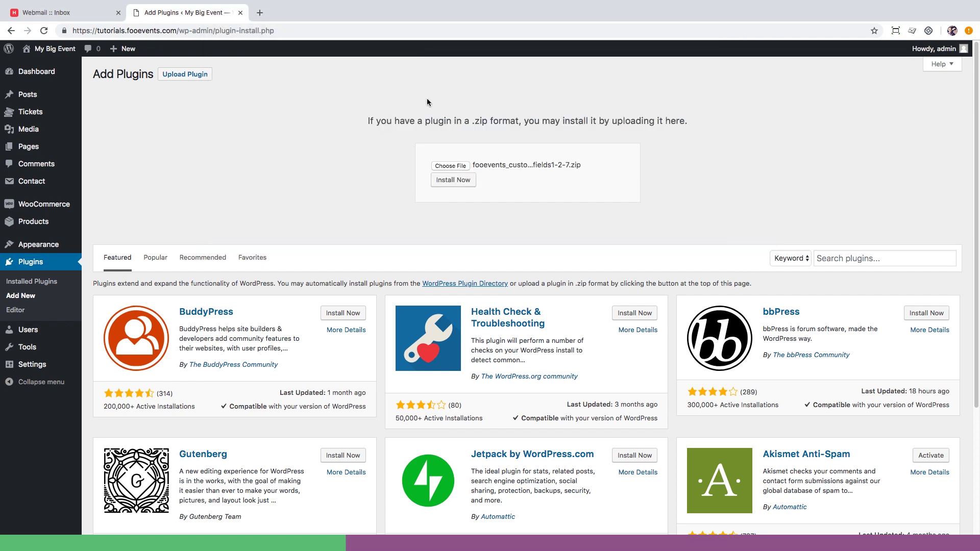
{"action": "left_click", "coordinate": [452, 182]}
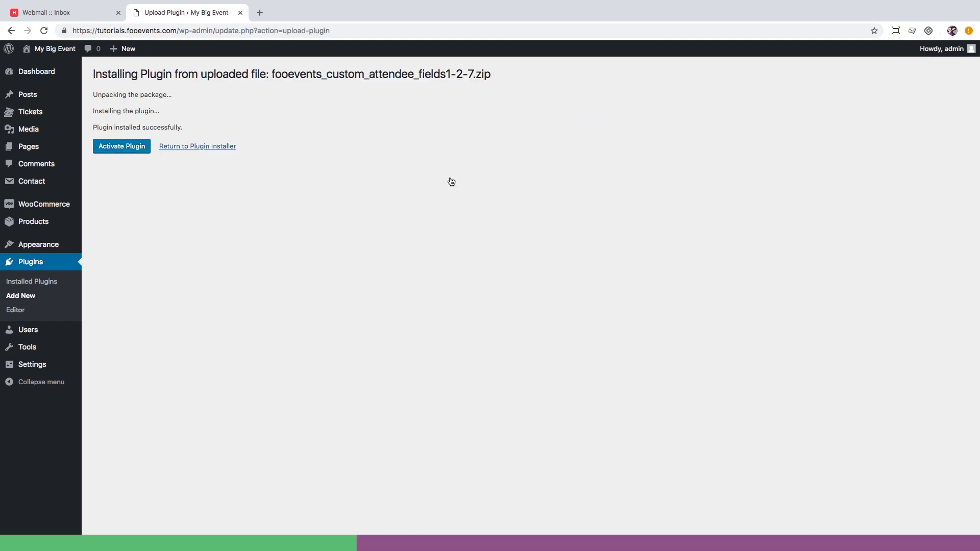
{"action": "left_click", "coordinate": [140, 146]}
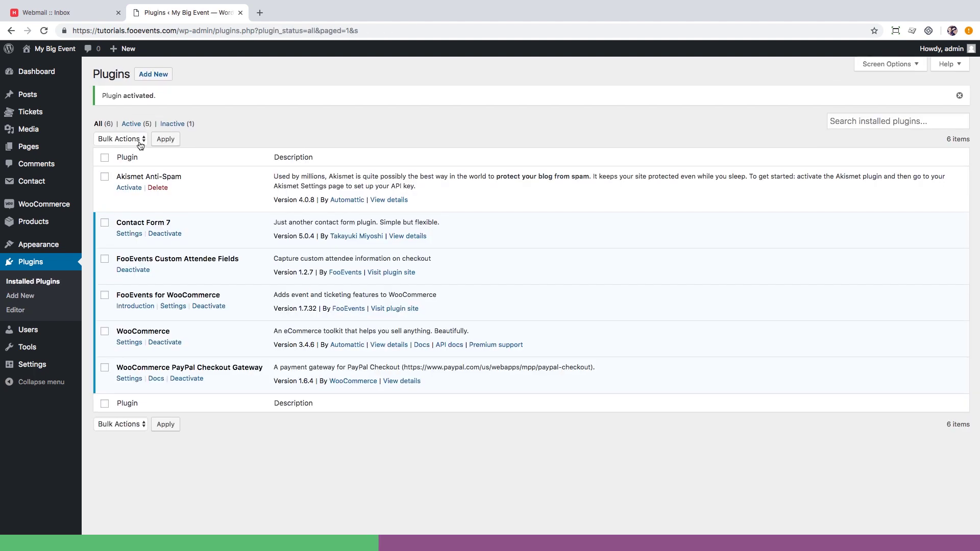
{"action": "left_click", "coordinate": [148, 75]}
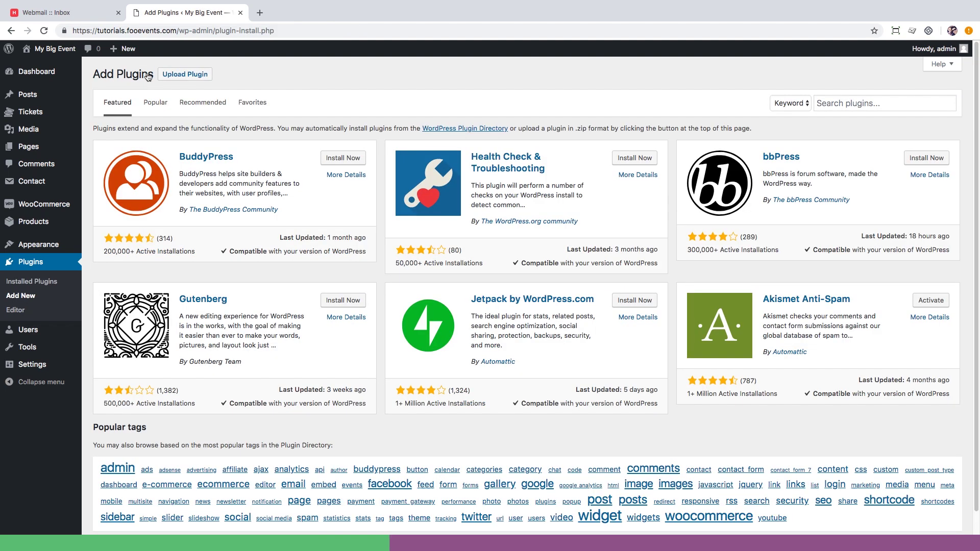
Upload fooevents_pdf_tickets1-4-10.zip as a plugin, install it and activate it.
{"action": "left_click", "coordinate": [171, 75]}
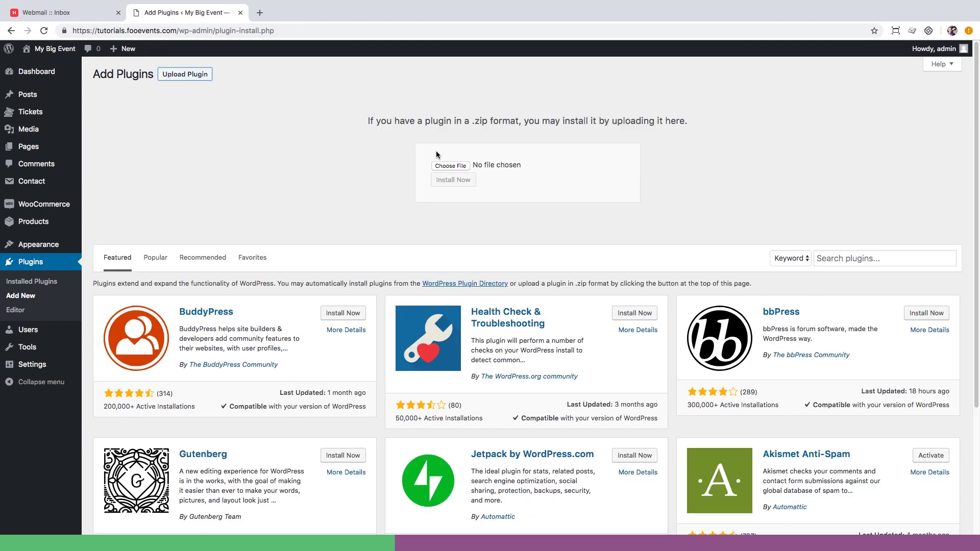
{"action": "left_click", "coordinate": [461, 166]}
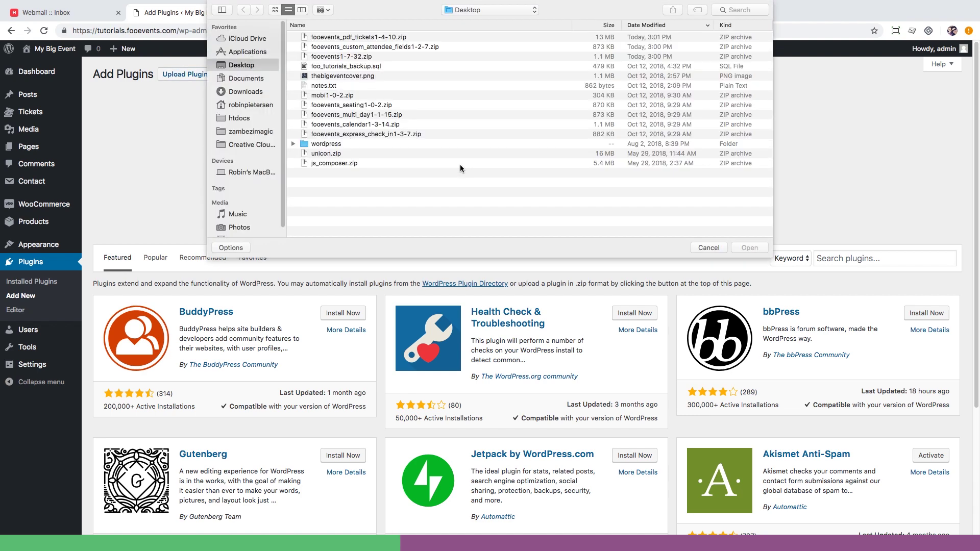
{"action": "double_click", "coordinate": [383, 38]}
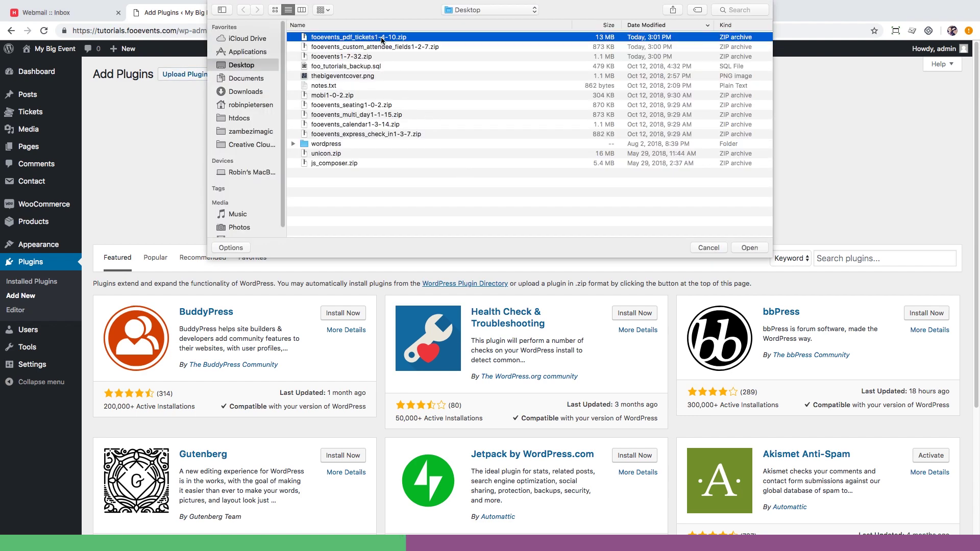
{"action": "left_click", "coordinate": [447, 185]}
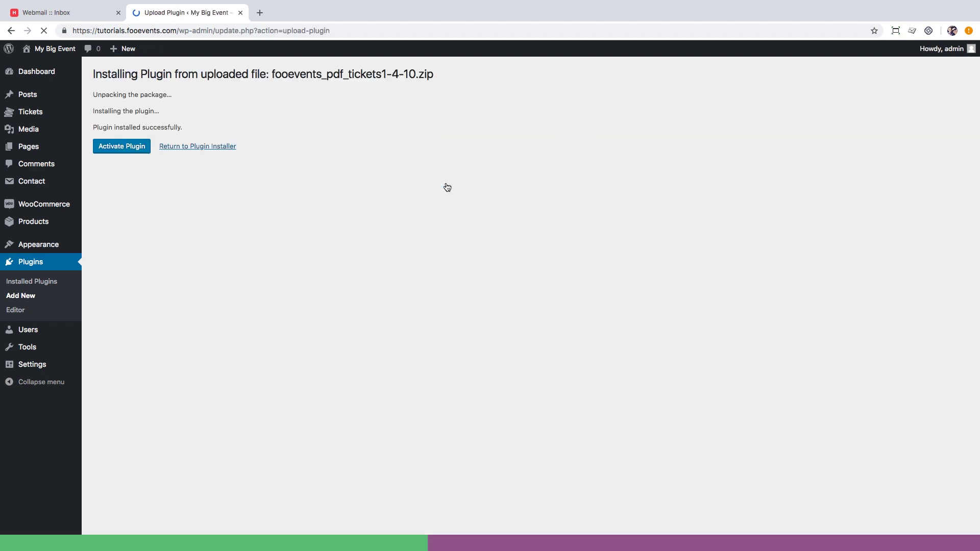
{"action": "left_click", "coordinate": [124, 146]}
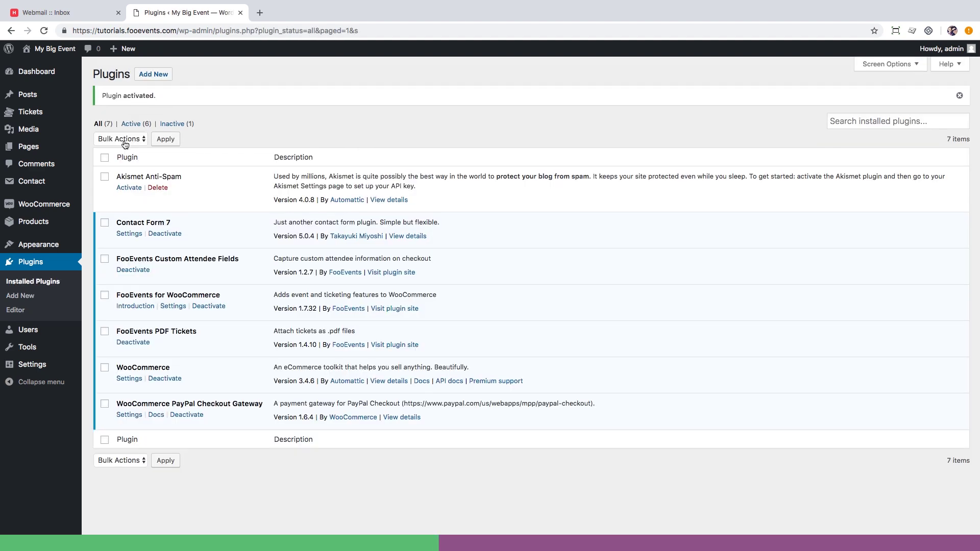
Open the FooEvents for WooCommerce settings and enter the FooEvents account page address in a new tab.
{"action": "left_click", "coordinate": [174, 307]}
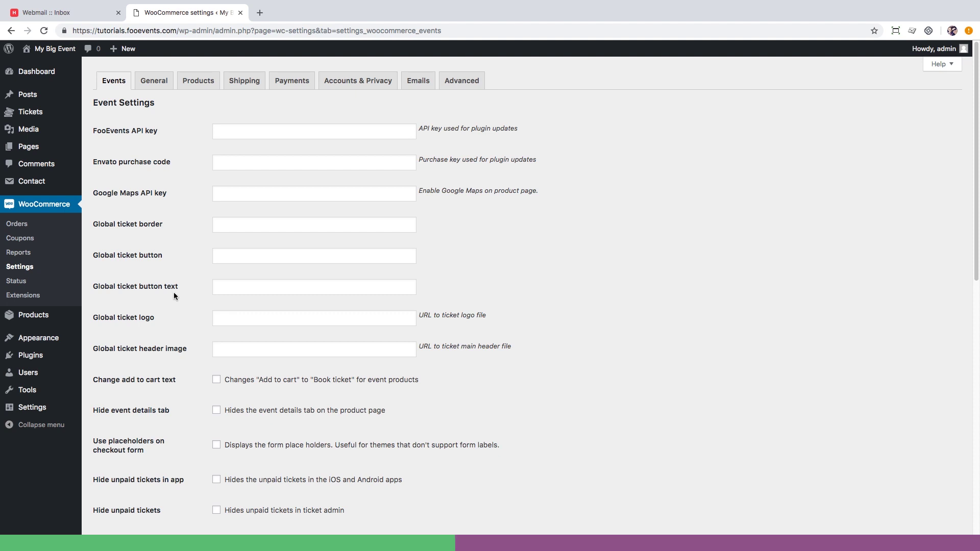
{"action": "key", "text": "ctrl+t"}
{"action": "type", "text": "https://www.fooevents.com/my-account/"}
Load the FooEvents My Account page, go to its API section and select the API key.
{"action": "key", "text": "Return"}
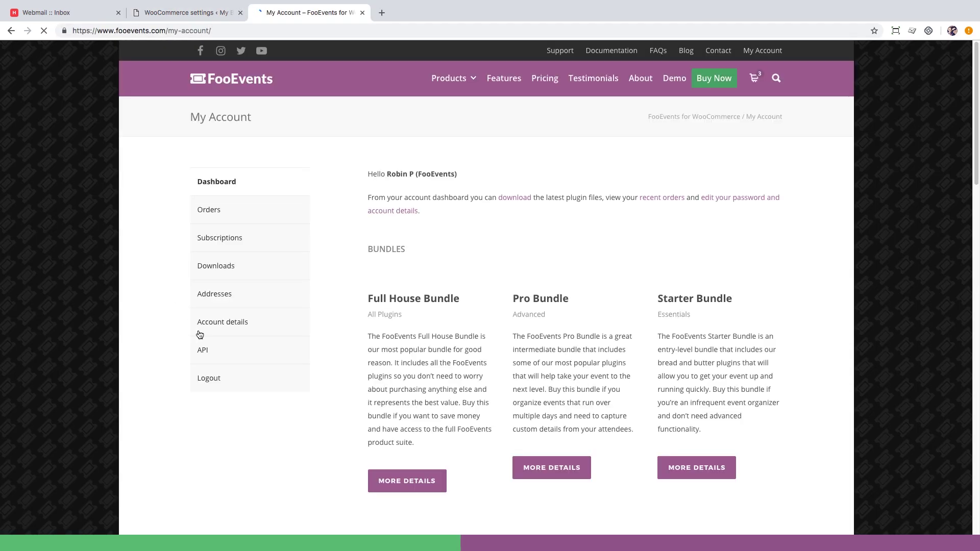
{"action": "left_click", "coordinate": [203, 350]}
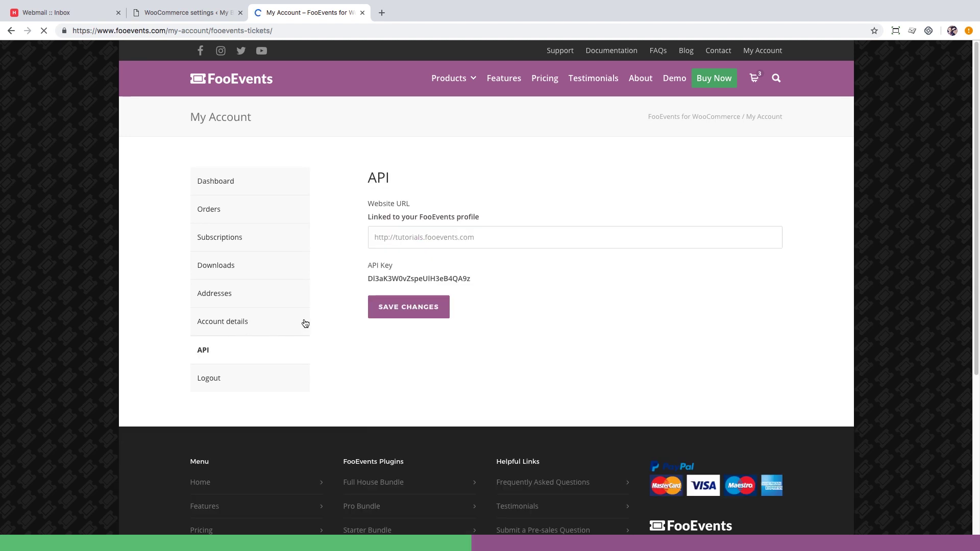
{"action": "double_click", "coordinate": [400, 282]}
{"action": "key", "text": "super+c"}
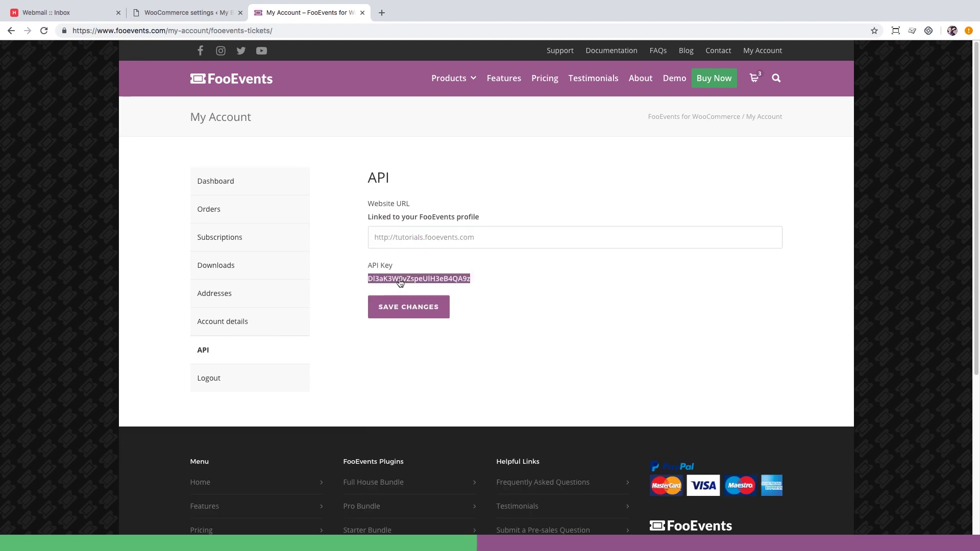
Back in the event settings, paste the FooEvents API key and the Google Maps API key.
{"action": "left_click", "coordinate": [362, 14]}
{"action": "left_click", "coordinate": [323, 132]}
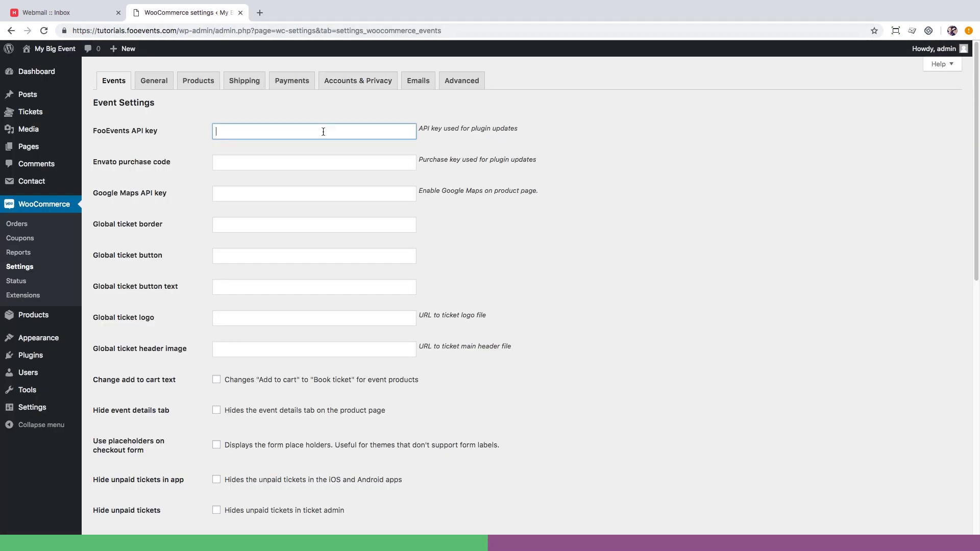
{"action": "key", "text": "super+v"}
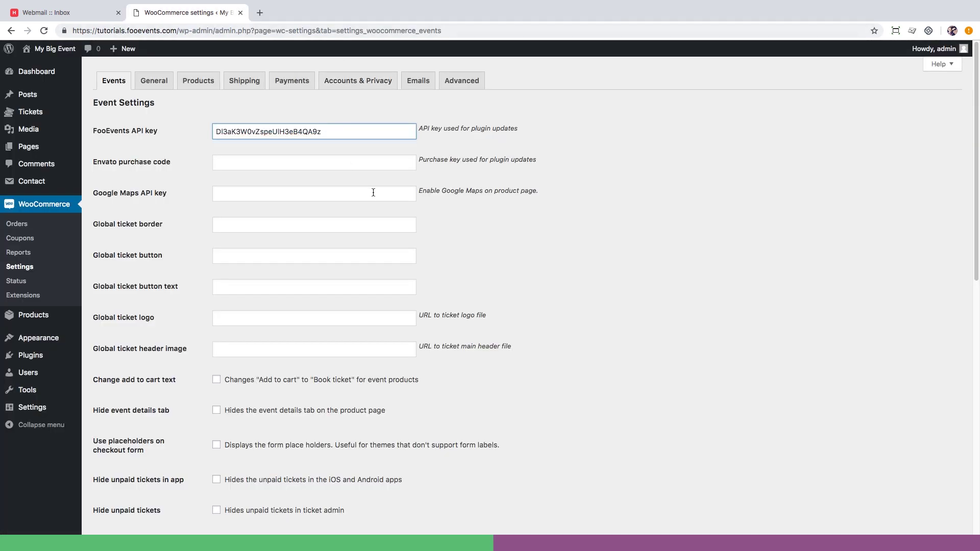
{"action": "left_click", "coordinate": [373, 192]}
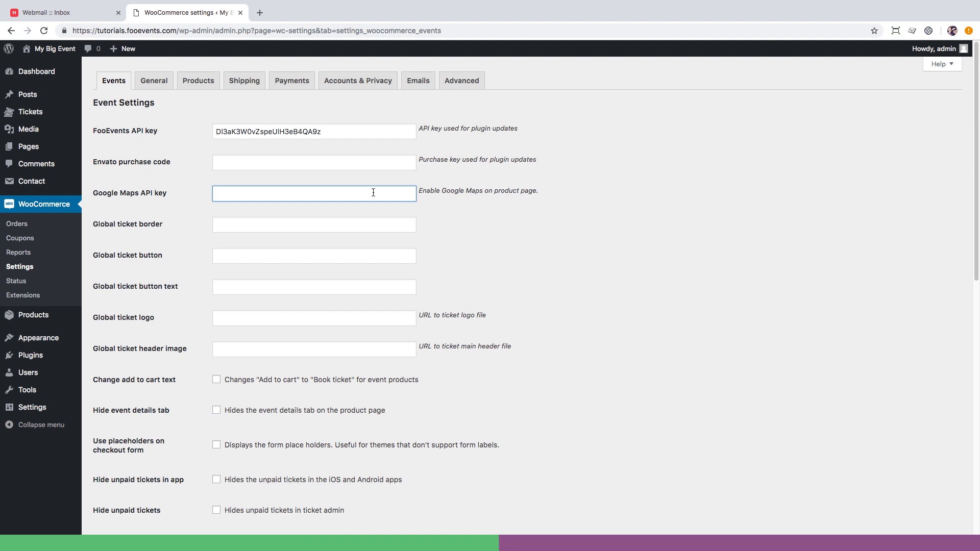
{"action": "key", "text": "super+v"}
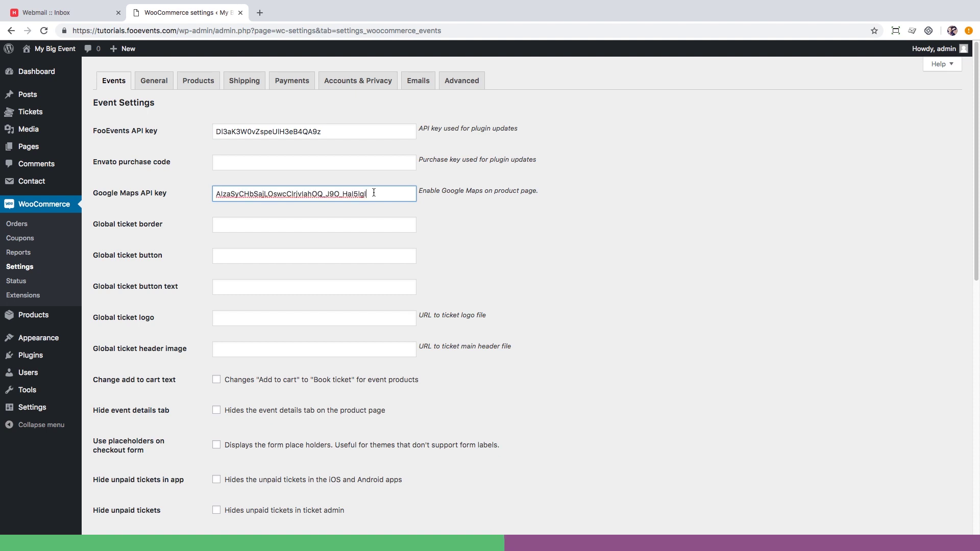
Enable Book ticket wording, PDF tickets, PDF downloads and PDF attachment to HTML emails, then save.
{"action": "scroll", "coordinate": [373, 192], "scroll_direction": "down", "scroll_amount": 3}
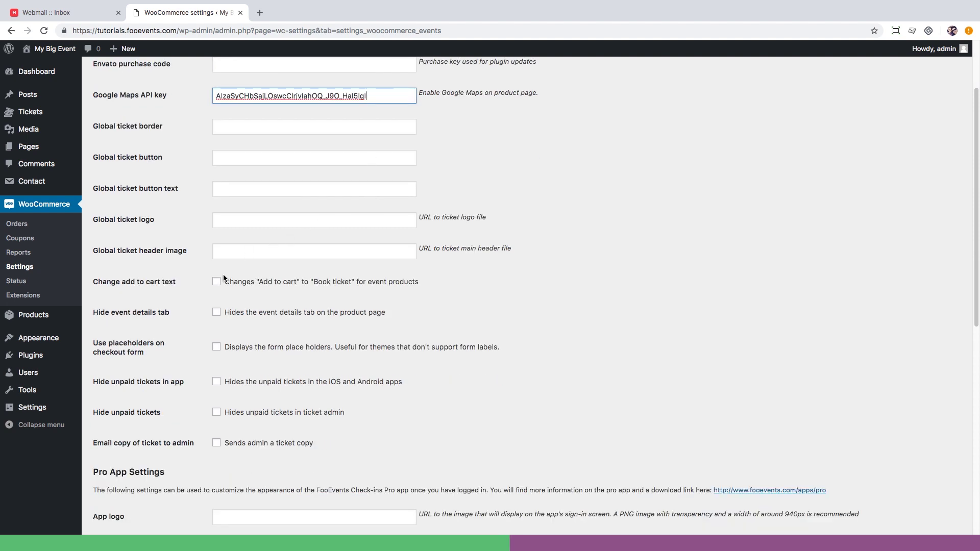
{"action": "left_click", "coordinate": [217, 281]}
{"action": "scroll", "coordinate": [215, 281], "scroll_direction": "down", "scroll_amount": 5}
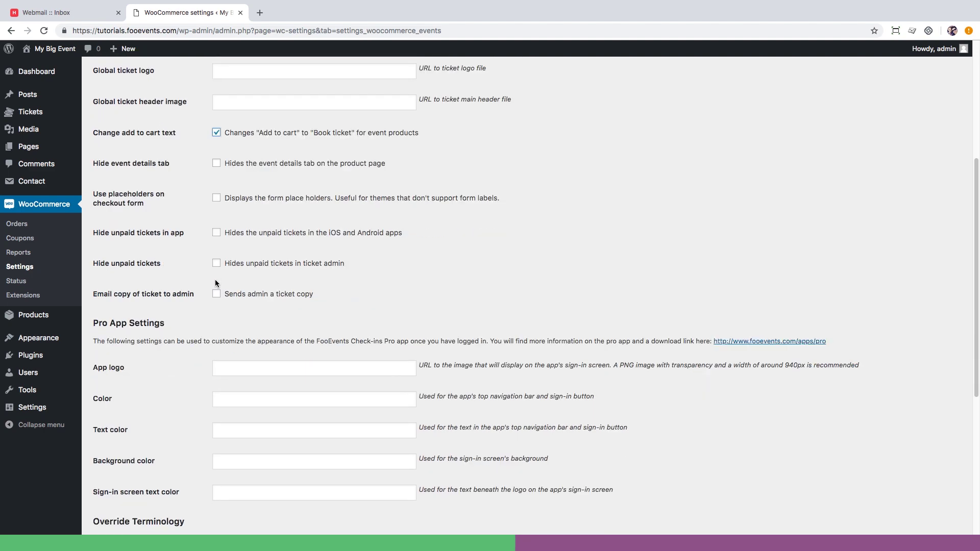
{"action": "scroll", "coordinate": [215, 281], "scroll_direction": "down", "scroll_amount": 10}
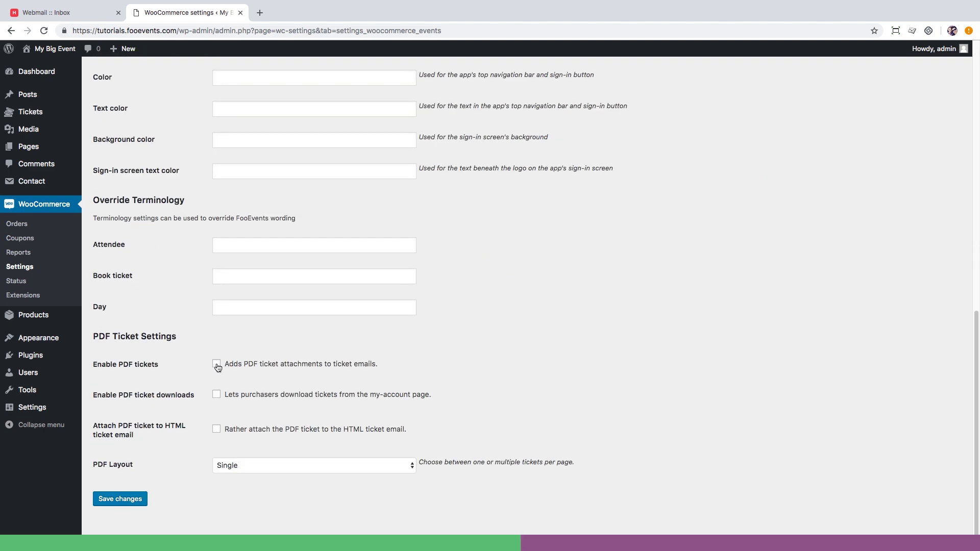
{"action": "left_click", "coordinate": [216, 364]}
{"action": "left_click", "coordinate": [216, 394]}
{"action": "left_click", "coordinate": [217, 430]}
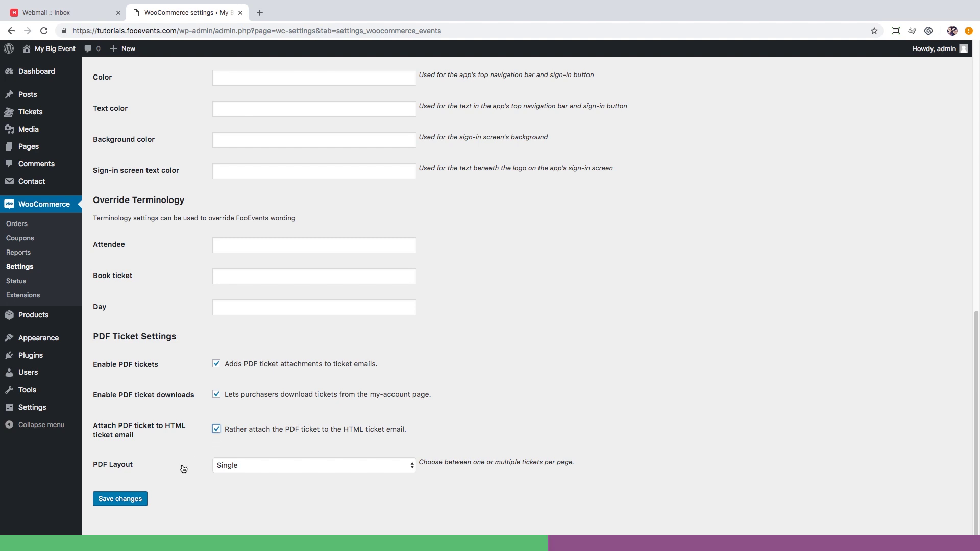
{"action": "left_click", "coordinate": [137, 499]}
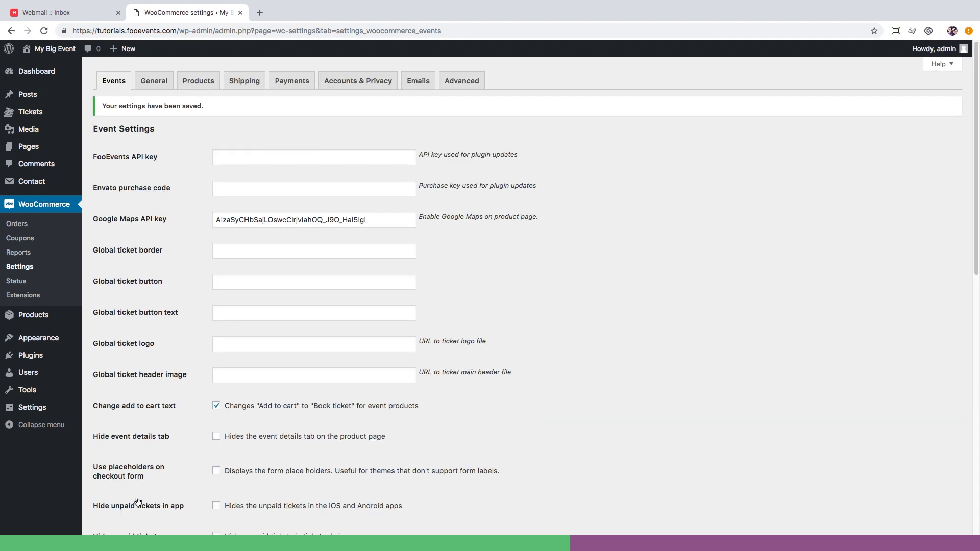
Create a new product titled 'The Big Event' with a pasted placeholder description.
{"action": "mouse_move", "coordinate": [60, 317]}
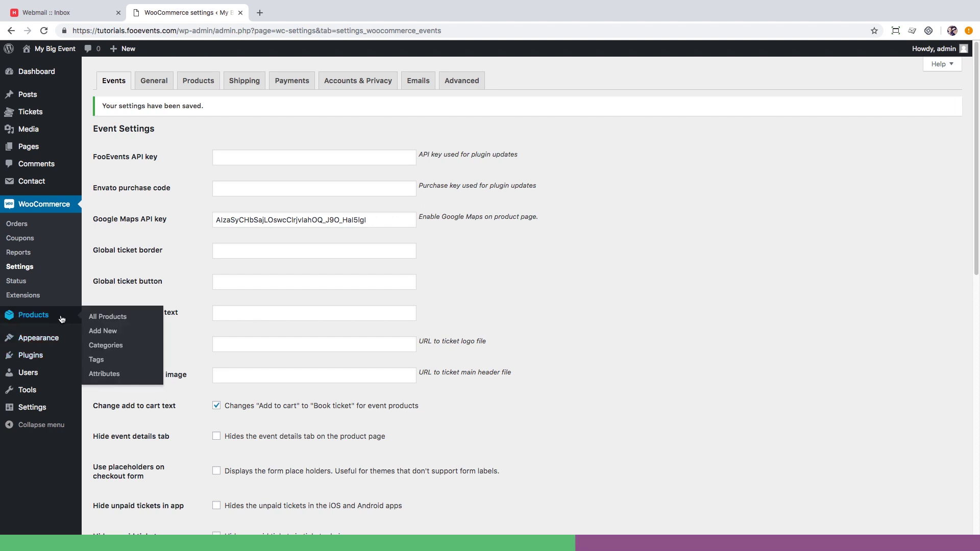
{"action": "left_click", "coordinate": [95, 331]}
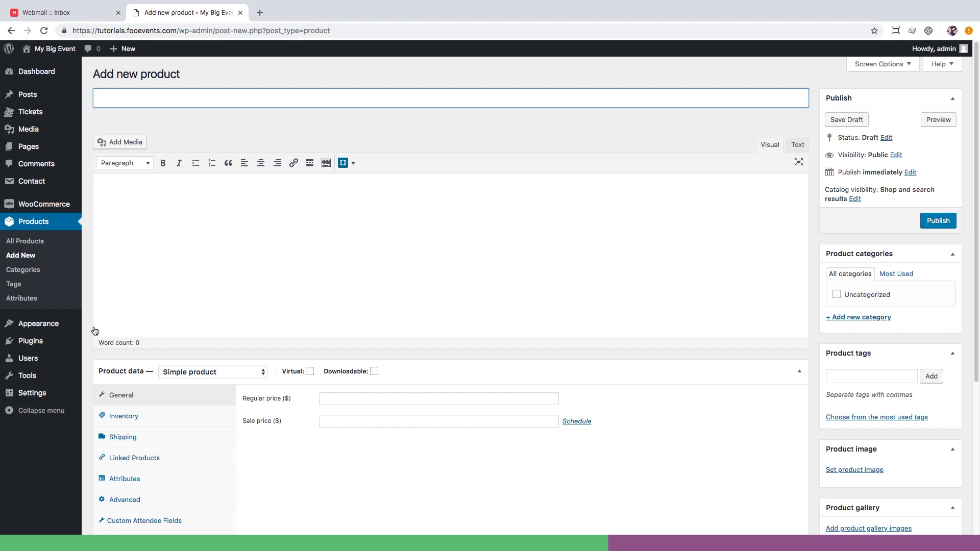
{"action": "type", "text": "The Big Event"}
{"action": "left_click", "coordinate": [359, 205]}
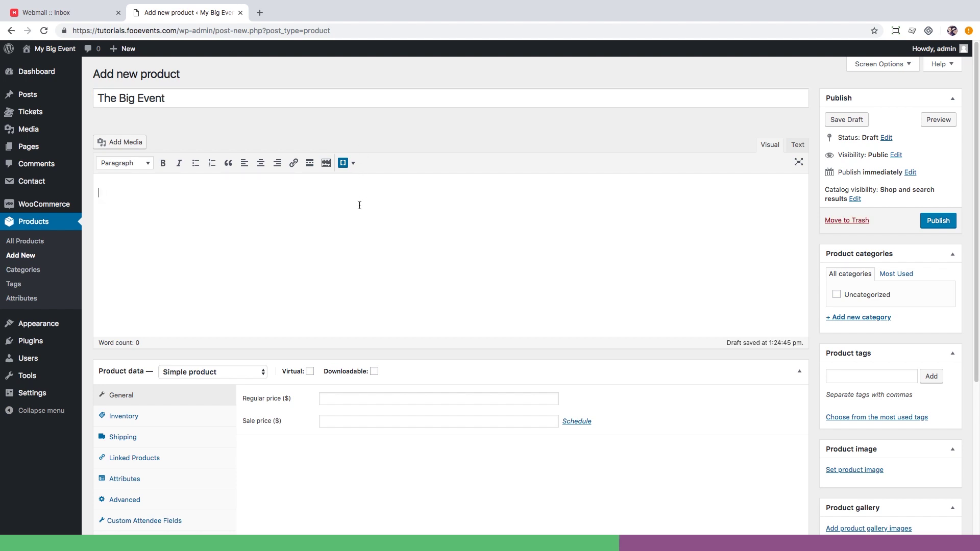
{"action": "type", "text": "Redantium, totam rem aperiam, eaque ipsa qu ab illo inventore veritatis et quasi architectos beatae vitae dicta sunt explicabo. Nemo enim. Nunc risus est nulla morbi, egestas lobortis dui maecenas lacinia qui adipiscing, eget purus morbi, pellentesque ipsum tortor ipsum. Tincidunt elit magnis nulla facilisis. Dolor sagittis maecenas. Sapien nunc amet ultrices, dolores sit ipsum velit purus aliquet, massa fringilla leo orci."}
Make the product virtual, priced 9.99, with managed stock of 199.
{"action": "left_click", "coordinate": [310, 372]}
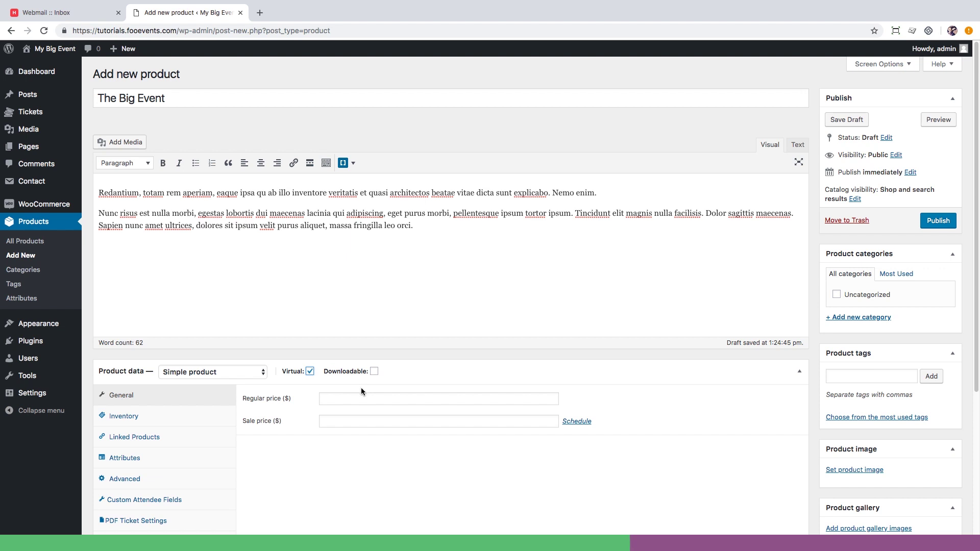
{"action": "left_click", "coordinate": [383, 398]}
{"action": "type", "text": "9."}
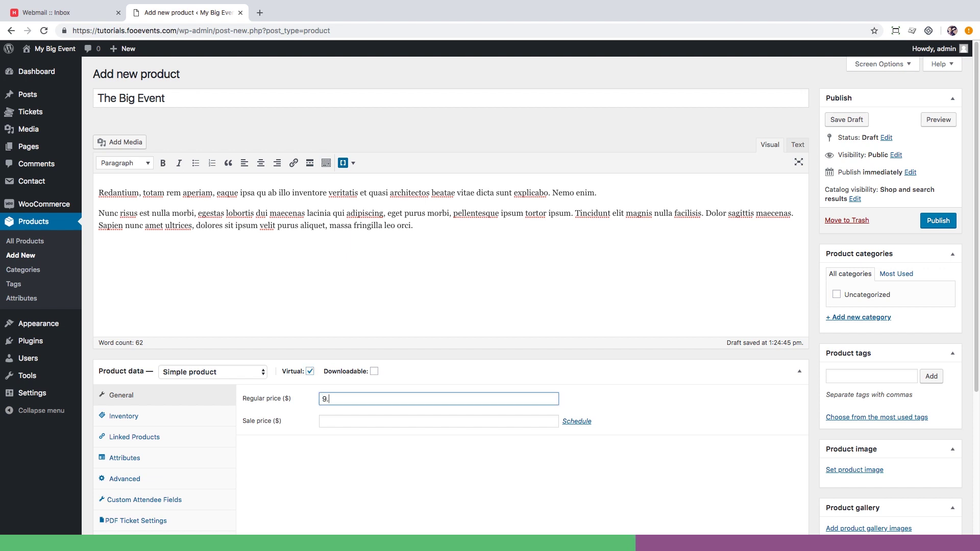
{"action": "type", "text": "99"}
{"action": "left_click", "coordinate": [208, 418]}
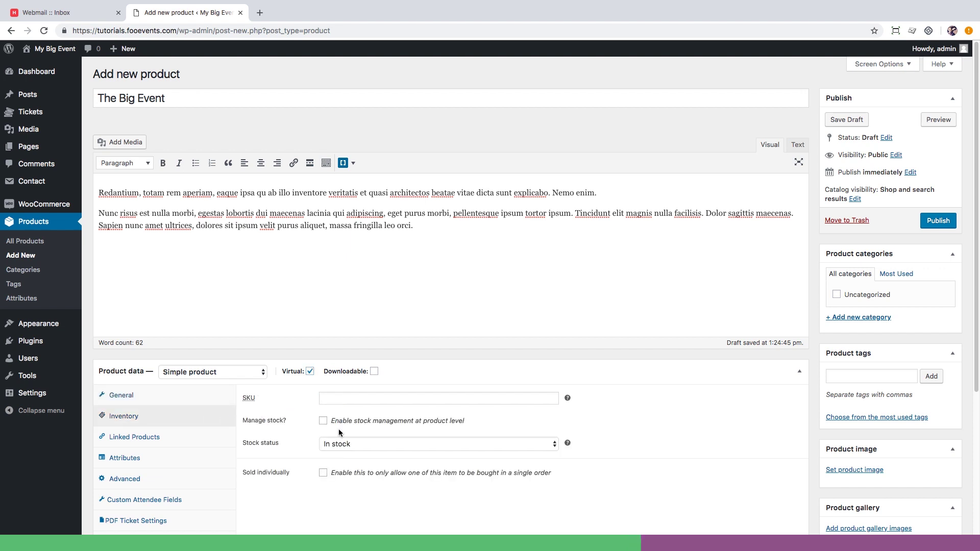
{"action": "left_click", "coordinate": [322, 421]}
{"action": "left_click", "coordinate": [322, 444]}
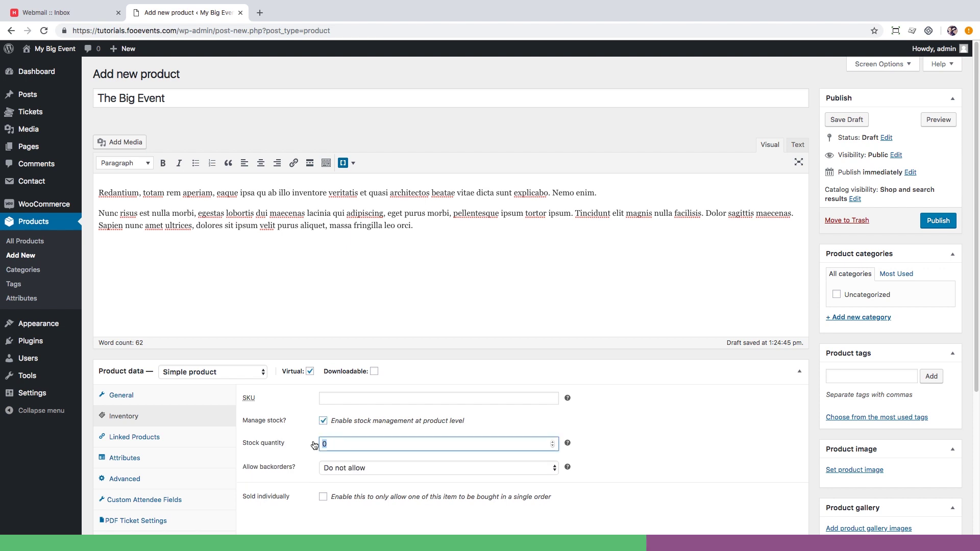
{"action": "type", "text": "200"}
{"action": "key", "text": "Down"}
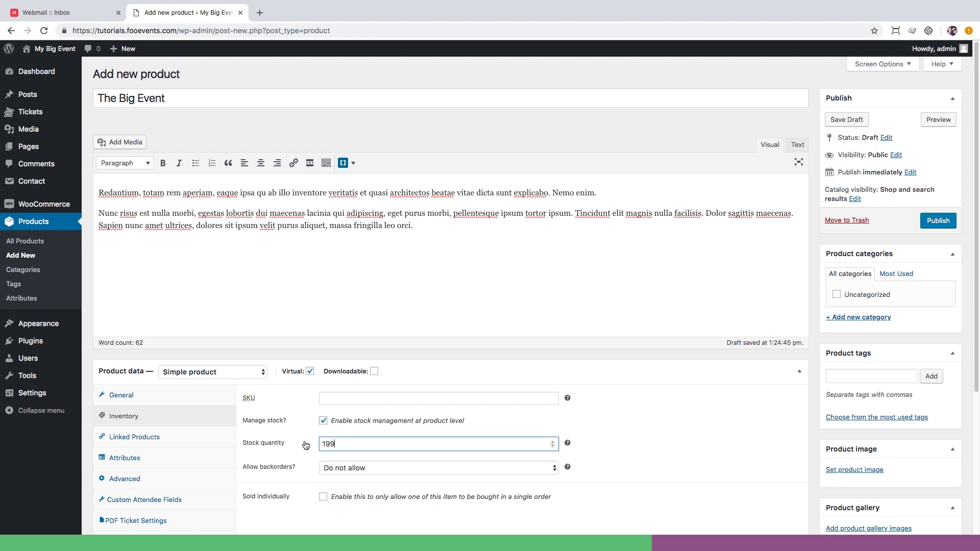
{"action": "scroll", "coordinate": [280, 468], "scroll_direction": "down", "scroll_amount": 2}
{"action": "scroll", "coordinate": [280, 467], "scroll_direction": "down", "scroll_amount": 4}
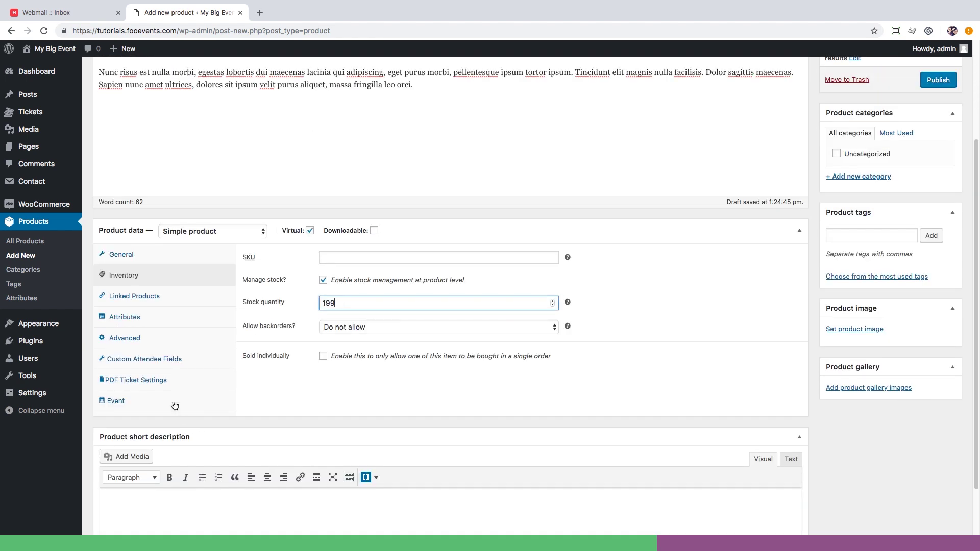
Add a custom attendee field named T-Shirt Size, type Select, with options S|M|L|XL.
{"action": "left_click", "coordinate": [155, 362]}
{"action": "left_click", "coordinate": [276, 285]}
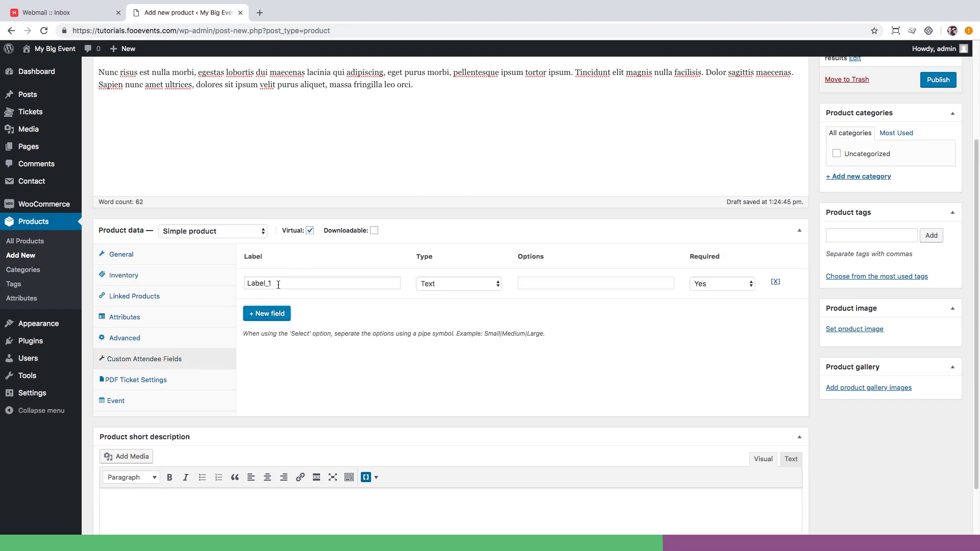
{"action": "double_click", "coordinate": [275, 284]}
{"action": "type", "text": "T-Shirt Size"}
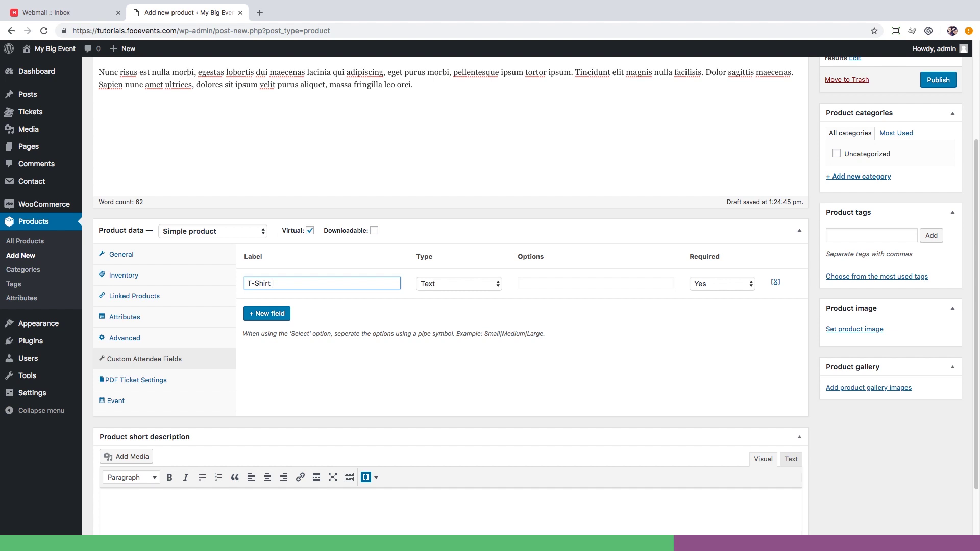
{"action": "left_click", "coordinate": [442, 285]}
{"action": "left_click", "coordinate": [440, 303]}
{"action": "left_click", "coordinate": [538, 283]}
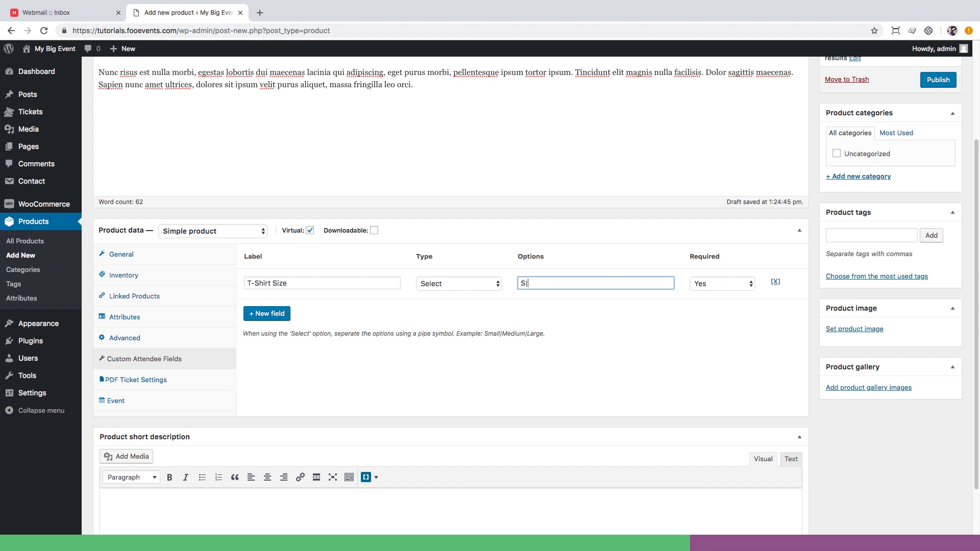
{"action": "type", "text": "S|M|L|XL"}
Mark the product as an event on October 31, 2018, from 09 to 14.
{"action": "left_click", "coordinate": [206, 408]}
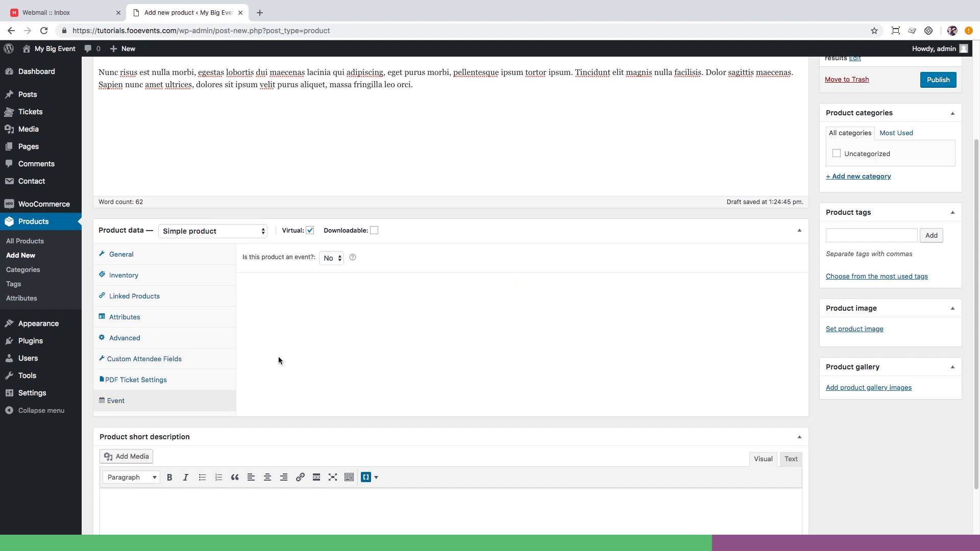
{"action": "left_click", "coordinate": [339, 259]}
{"action": "left_click", "coordinate": [336, 268]}
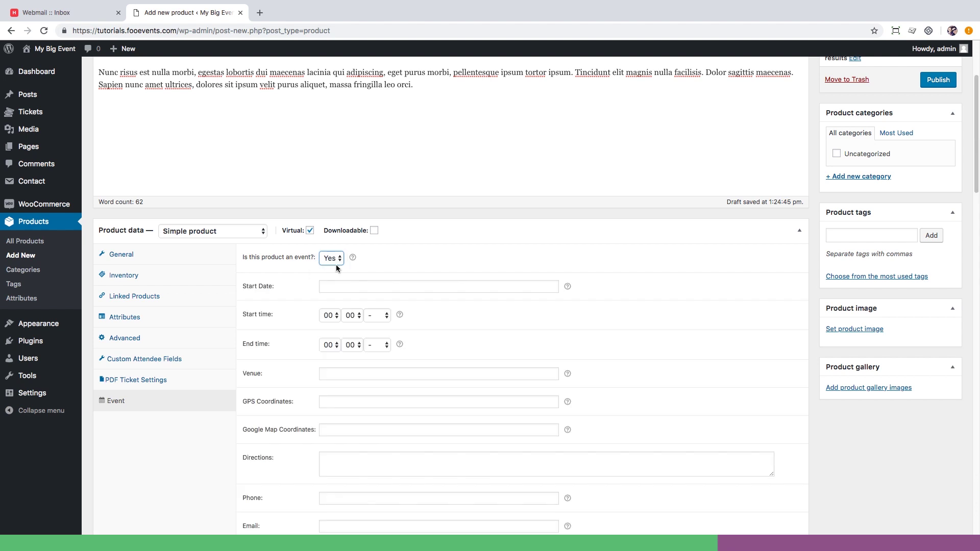
{"action": "left_click", "coordinate": [335, 287]}
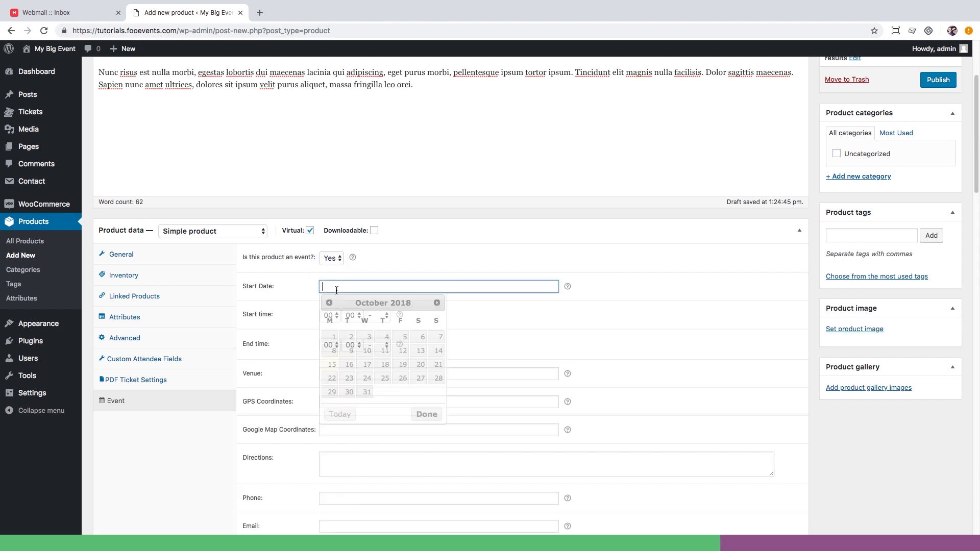
{"action": "left_click", "coordinate": [367, 392]}
{"action": "left_click", "coordinate": [328, 316]}
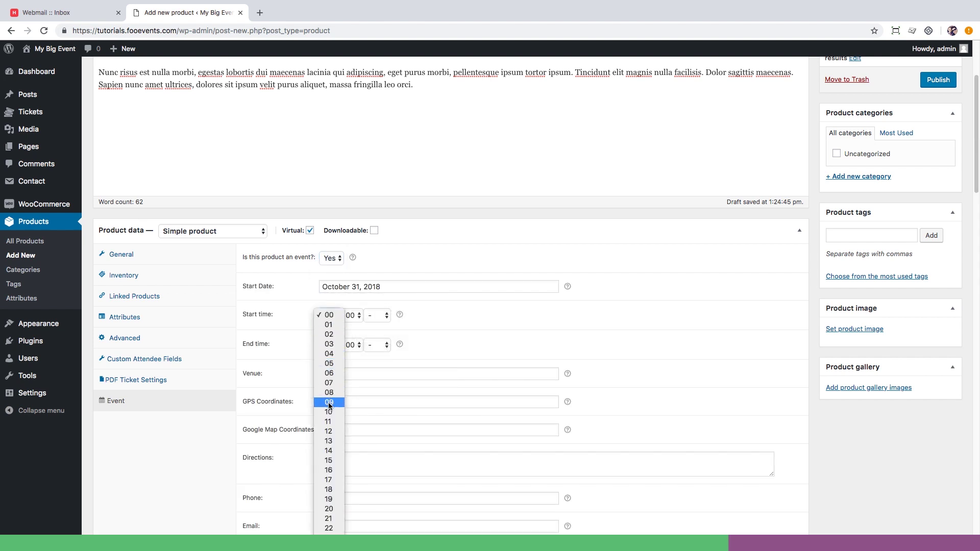
{"action": "left_click", "coordinate": [329, 403]}
{"action": "left_click", "coordinate": [329, 346]}
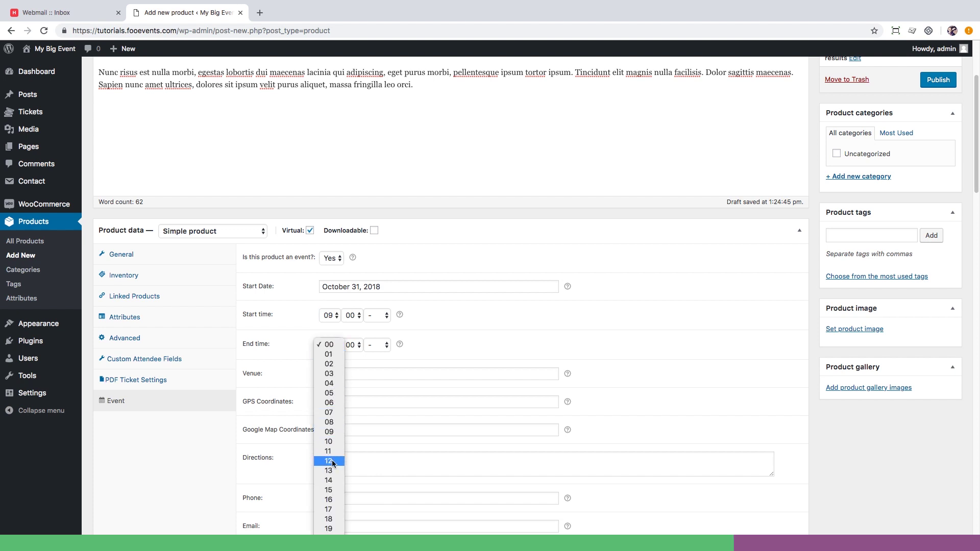
{"action": "left_click", "coordinate": [330, 481]}
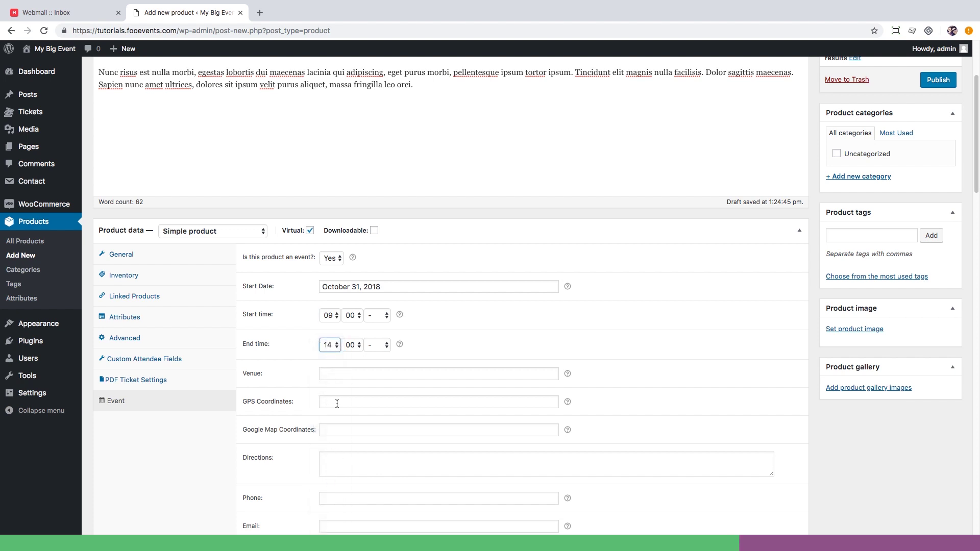
Enter venue 'The Venue', paste the GPS and Google Map coordinates and Central Park directions.
{"action": "left_click", "coordinate": [335, 375]}
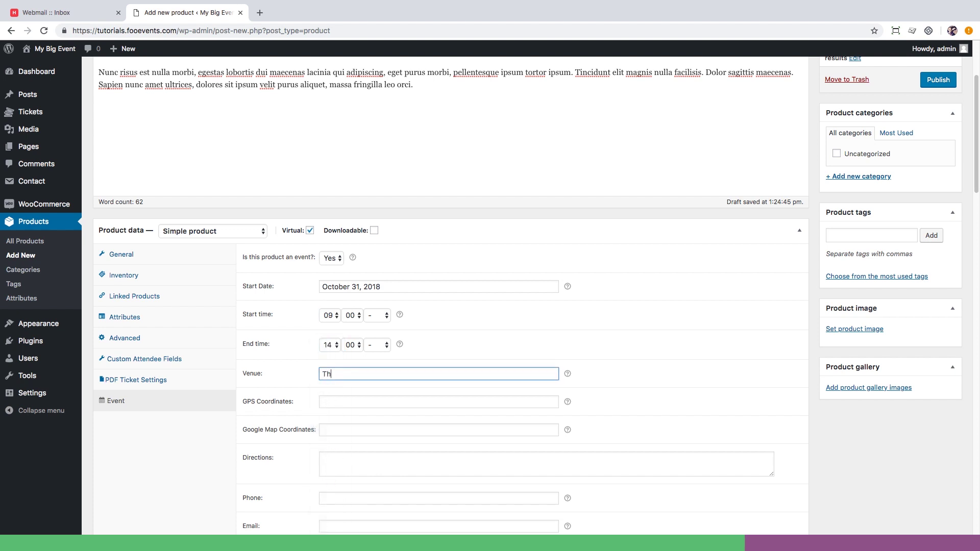
{"action": "type", "text": "The Venue"}
{"action": "left_click", "coordinate": [334, 404]}
{"action": "type", "text": "40.7828647, -73.9653551"}
{"action": "left_click", "coordinate": [337, 428]}
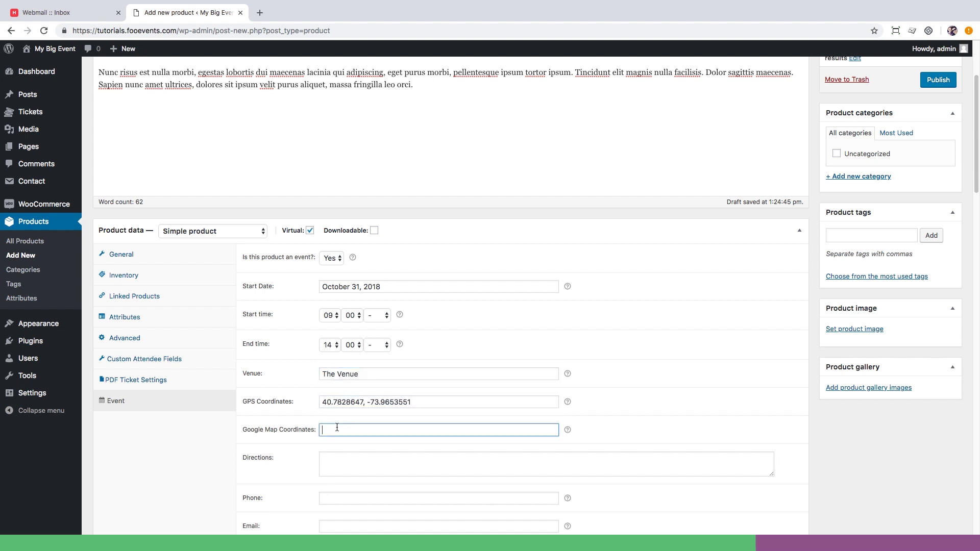
{"action": "type", "text": "40.7828647, -73.9653551"}
{"action": "left_click", "coordinate": [348, 464]}
{"action": "type", "text": "Central Park, New York, NY, United States"}
{"action": "scroll", "coordinate": [348, 472], "scroll_direction": "down", "scroll_amount": 4}
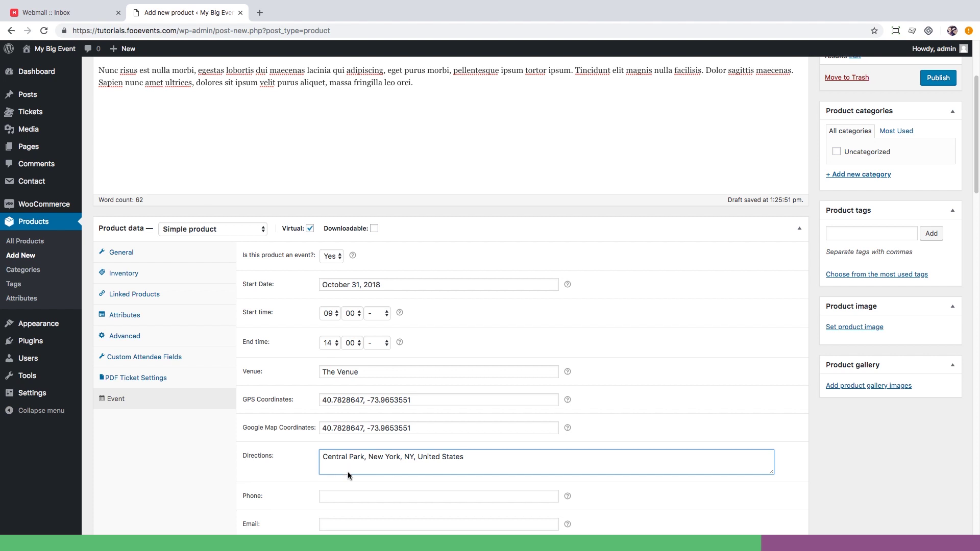
Enter the event contact phone number and contact e-mail address.
{"action": "left_click", "coordinate": [332, 310]}
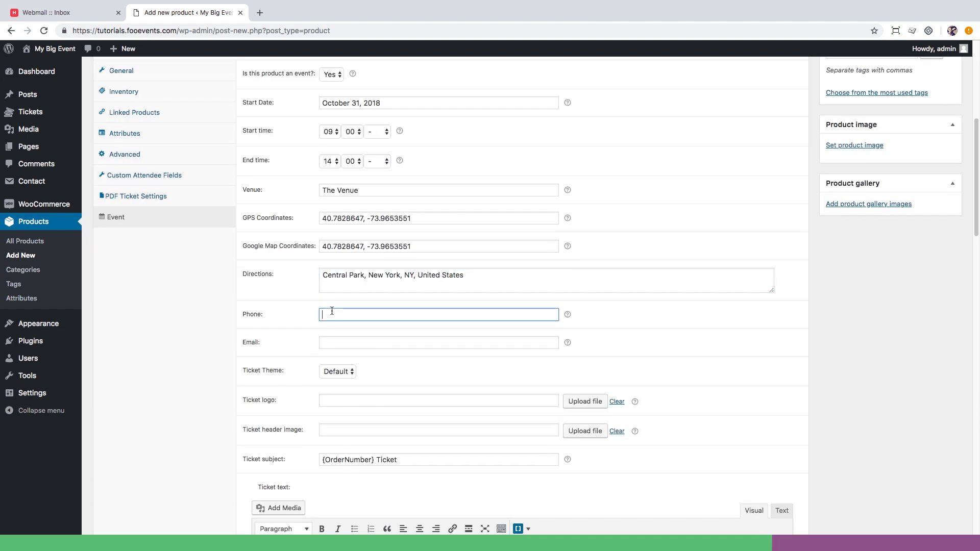
{"action": "type", "text": "011 123 4567"}
{"action": "key", "text": "Tab"}
{"action": "type", "text": "name@example.com"}
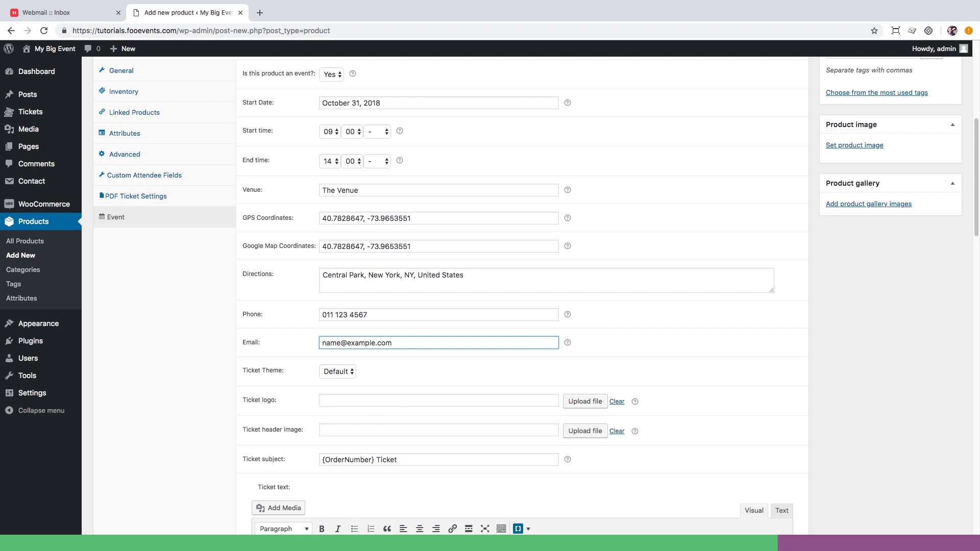
{"action": "scroll", "coordinate": [495, 298], "scroll_direction": "down", "scroll_amount": 5}
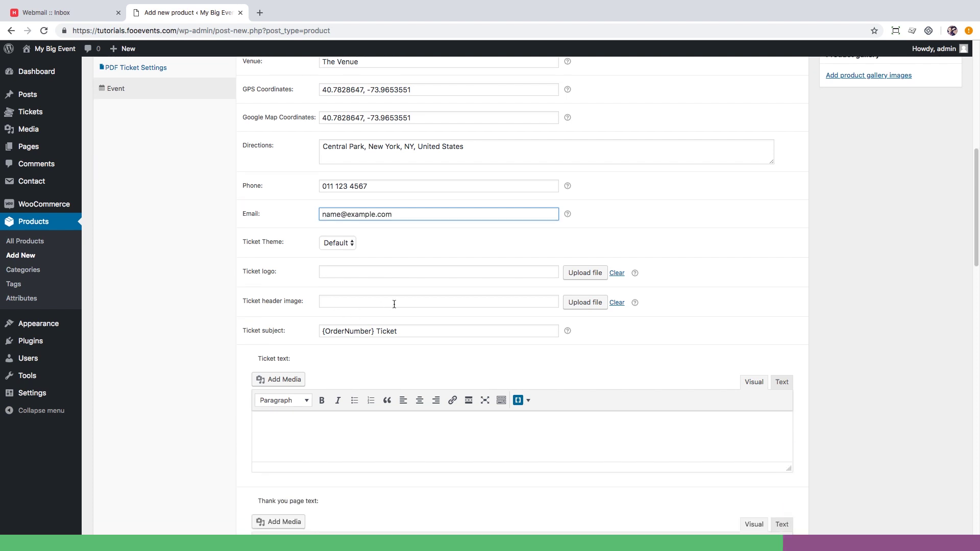
{"action": "left_click", "coordinate": [592, 274]}
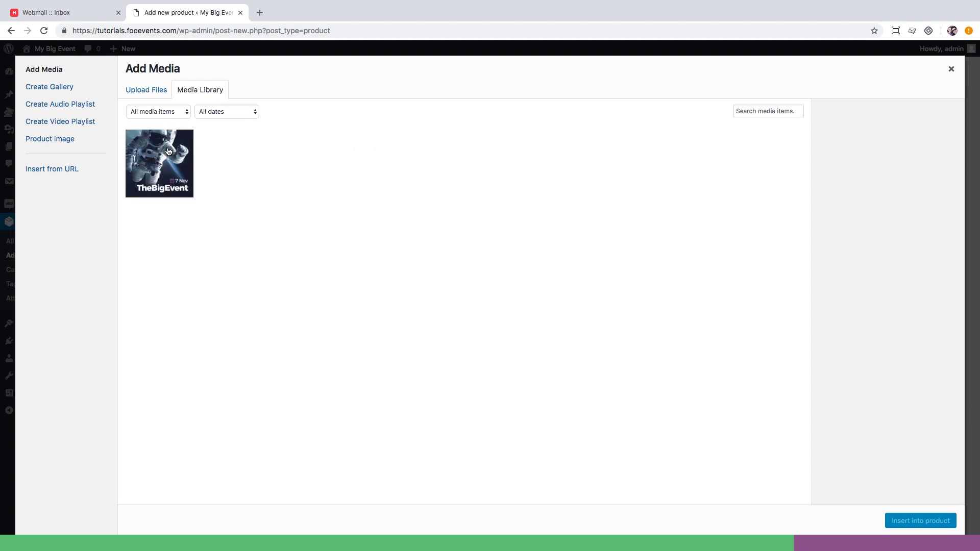
Insert the thebigeventcover image from the Media Library as the ticket logo.
{"action": "left_click", "coordinate": [168, 151]}
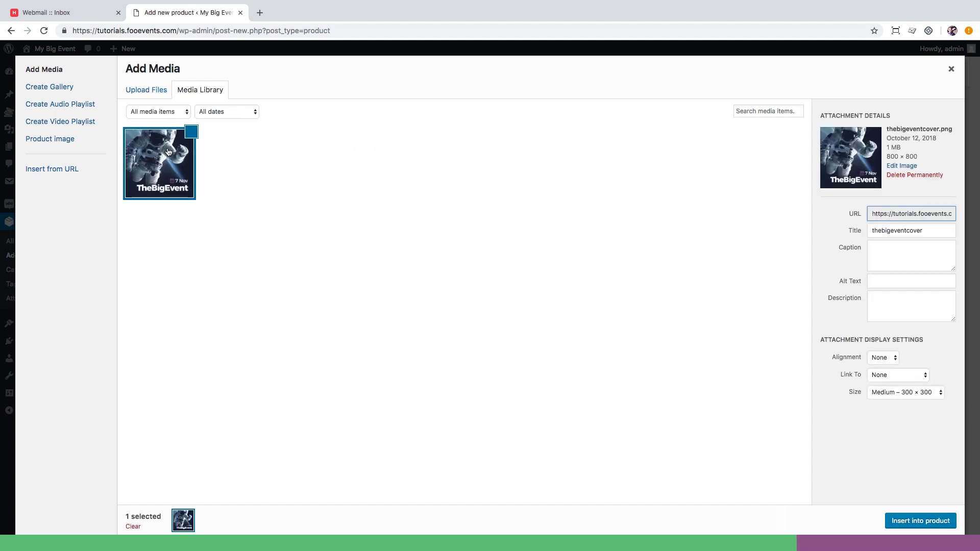
{"action": "left_click", "coordinate": [929, 520]}
{"action": "scroll", "coordinate": [584, 352], "scroll_direction": "down", "scroll_amount": 5}
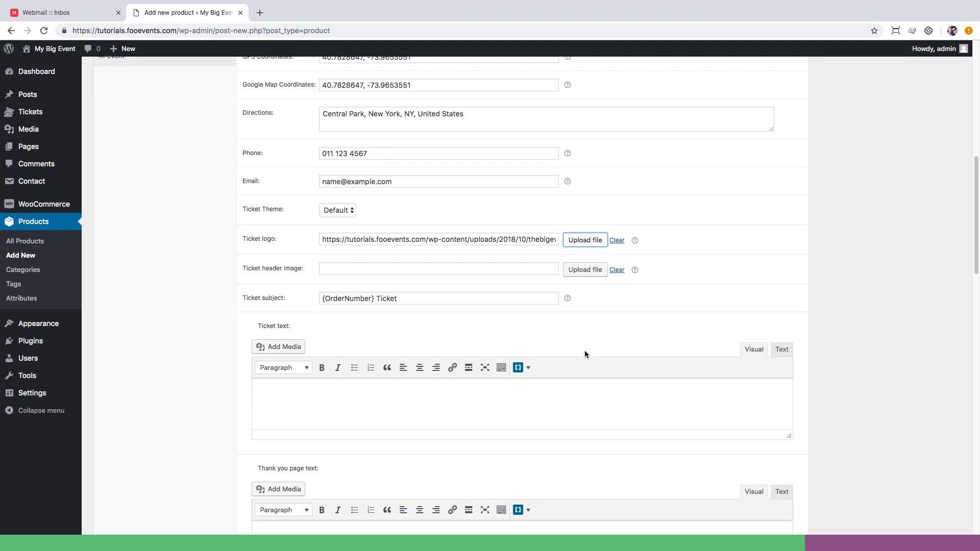
Set the ticket text to 'Enjoy the event!' and the thank-you page text to 'Thanks ;-)'.
{"action": "left_click", "coordinate": [563, 285]}
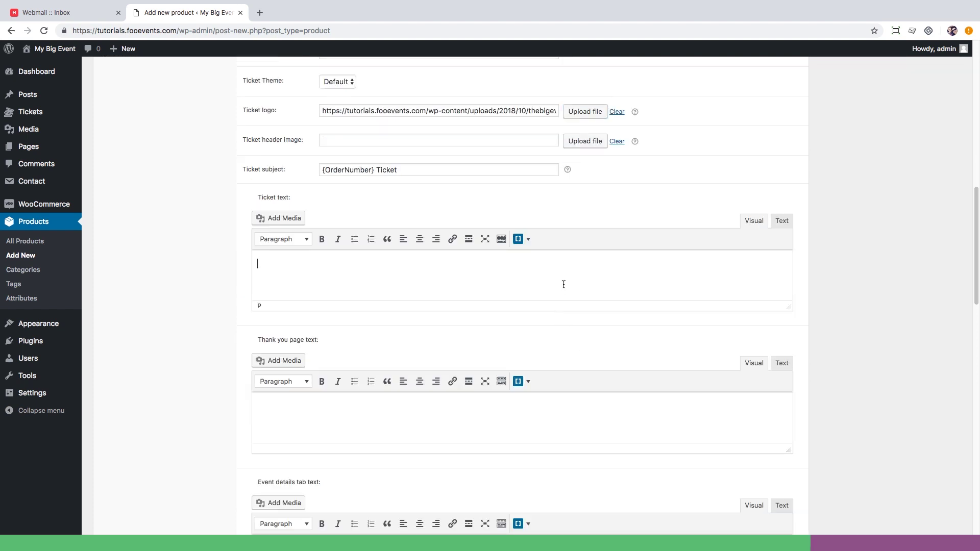
{"action": "type", "text": "Enjoy the event!"}
{"action": "left_click", "coordinate": [558, 413]}
{"action": "type", "text": "Thanks ;-"}
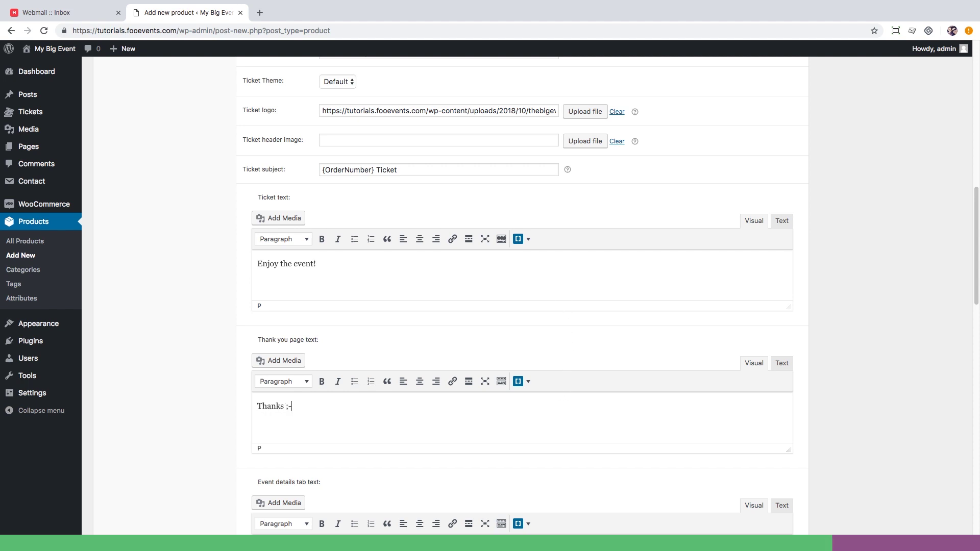
{"action": "type", "text": ")"}
Colour the ticket border and buttons #935a8a and the button text white.
{"action": "scroll", "coordinate": [558, 414], "scroll_direction": "down", "scroll_amount": 7}
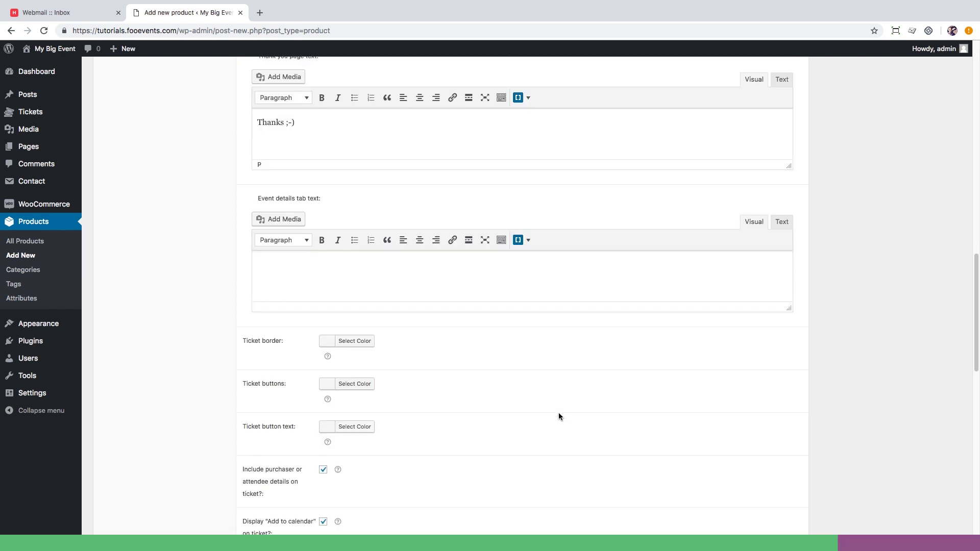
{"action": "left_click", "coordinate": [353, 271]}
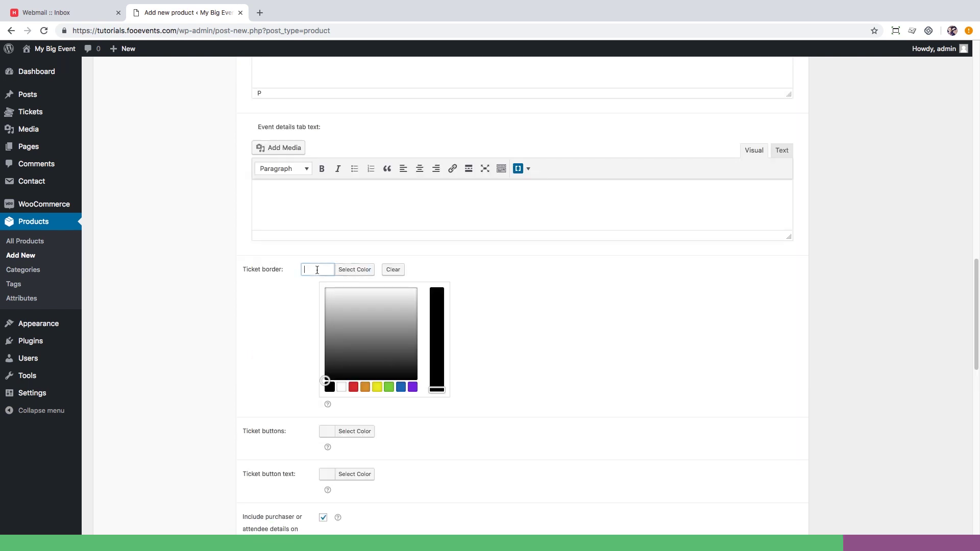
{"action": "type", "text": "#935a8a"}
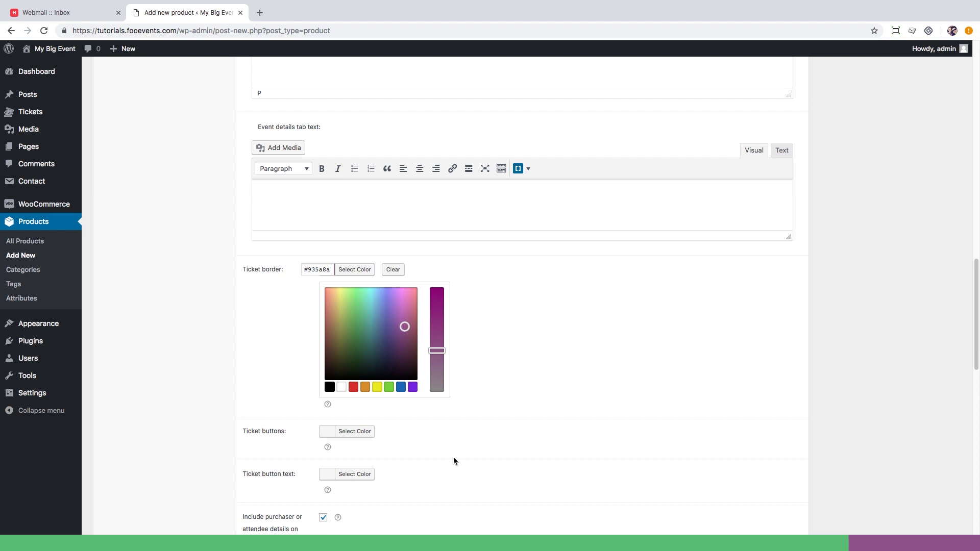
{"action": "left_click", "coordinate": [327, 432]}
{"action": "left_click", "coordinate": [313, 313]}
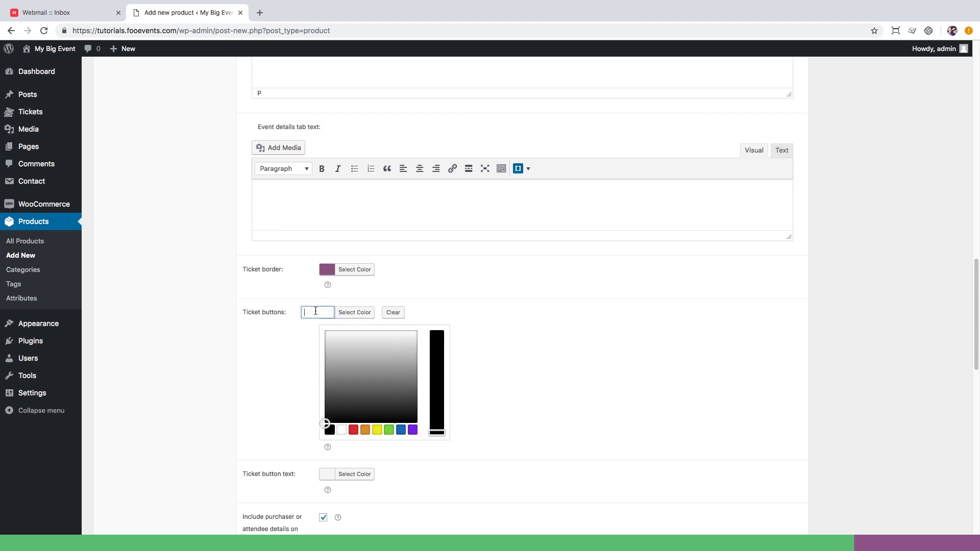
{"action": "type", "text": "#935a8a"}
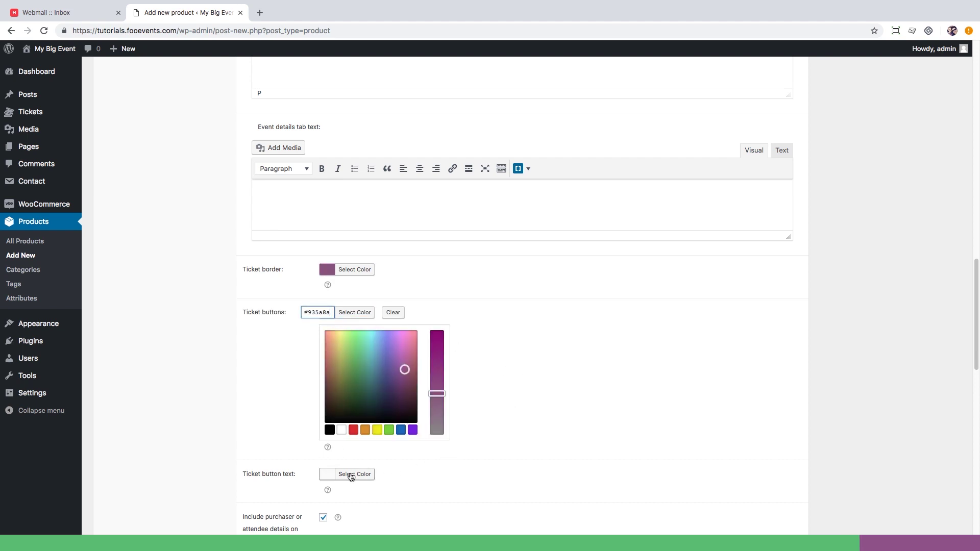
{"action": "left_click", "coordinate": [327, 474]}
{"action": "left_click", "coordinate": [338, 474]}
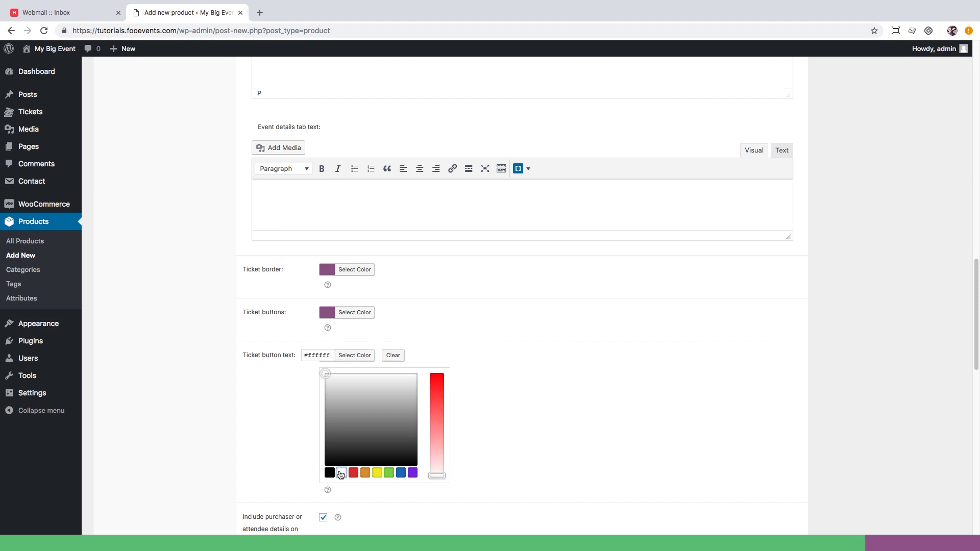
{"action": "left_click", "coordinate": [368, 521]}
{"action": "scroll", "coordinate": [374, 522], "scroll_direction": "down", "scroll_amount": 3}
Tick price on ticket, individual attendee capture, custom attendee details on ticket, and email attendee.
{"action": "scroll", "coordinate": [374, 522], "scroll_direction": "down", "scroll_amount": 5}
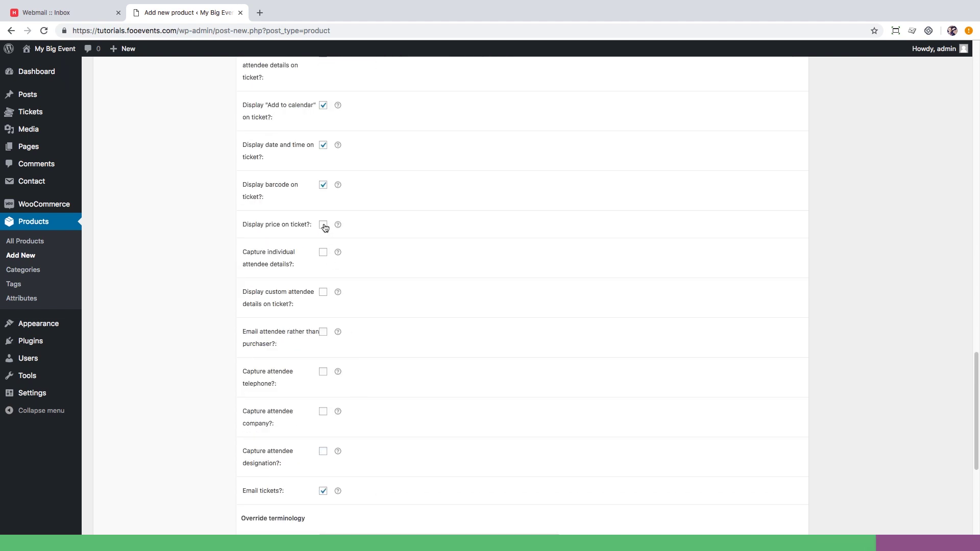
{"action": "left_click", "coordinate": [324, 226]}
{"action": "left_click", "coordinate": [323, 252]}
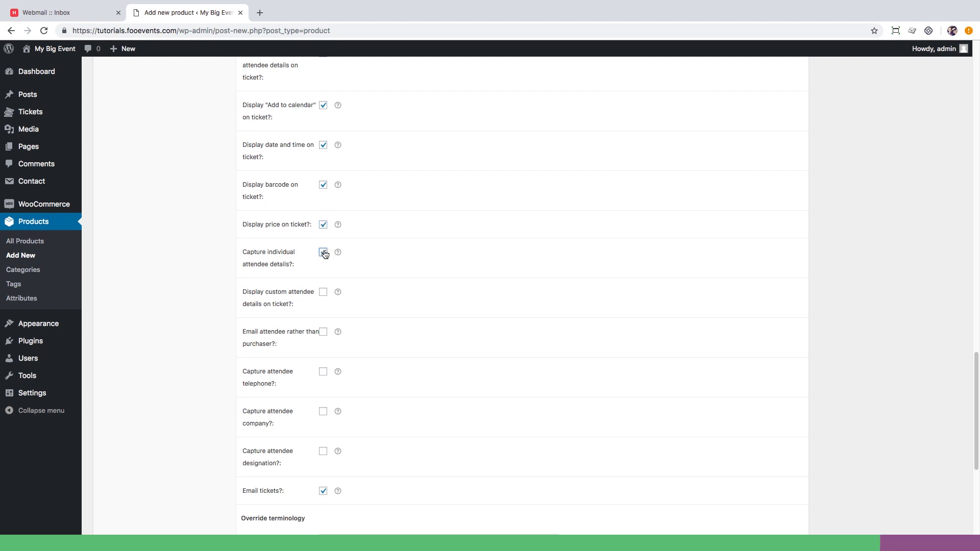
{"action": "left_click", "coordinate": [324, 294]}
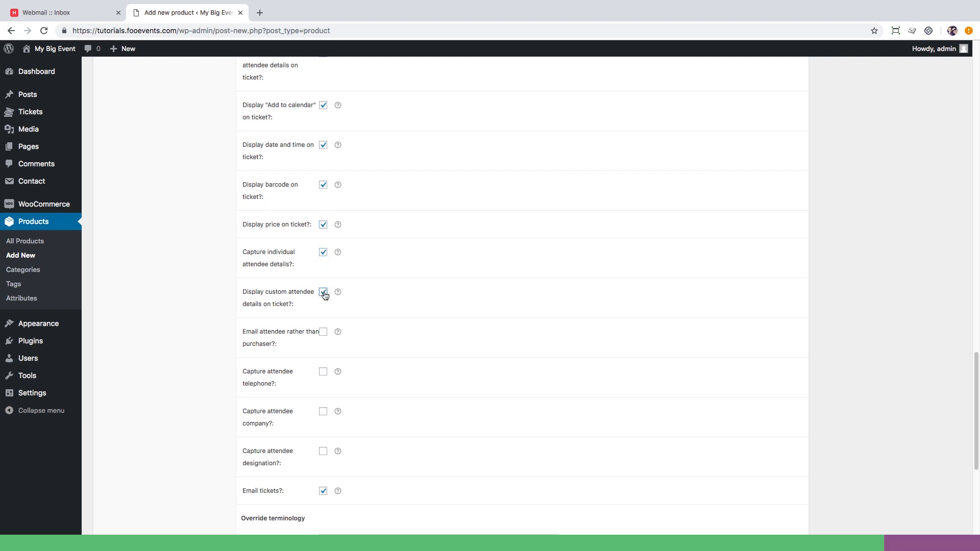
{"action": "left_click", "coordinate": [324, 333]}
{"action": "scroll", "coordinate": [325, 335], "scroll_direction": "down", "scroll_amount": 5}
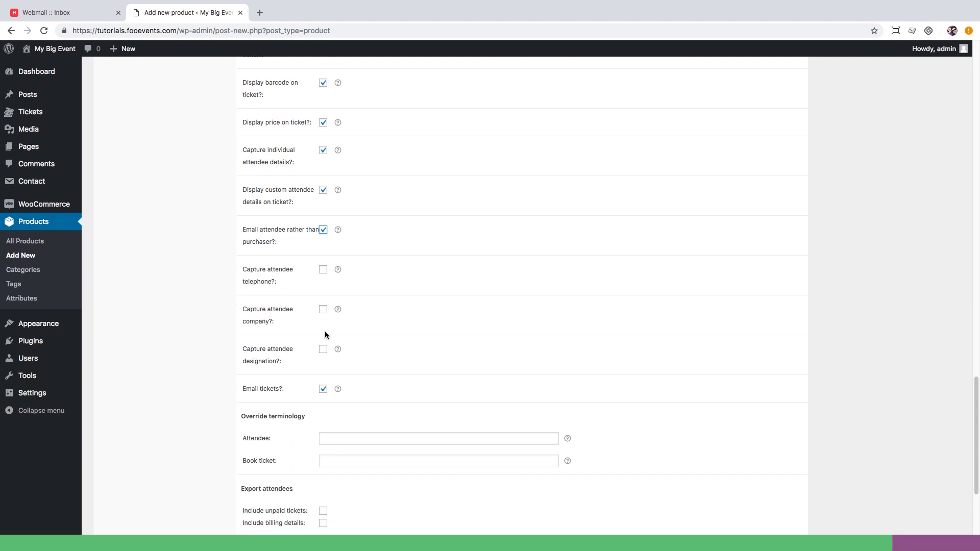
{"action": "scroll", "coordinate": [325, 332], "scroll_direction": "down", "scroll_amount": 3}
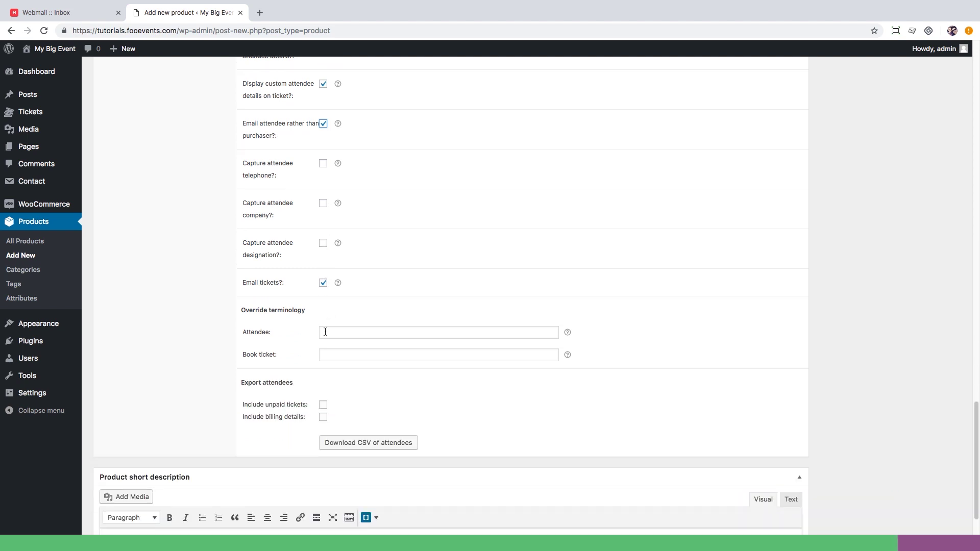
{"action": "scroll", "coordinate": [325, 331], "scroll_direction": "down", "scroll_amount": 2}
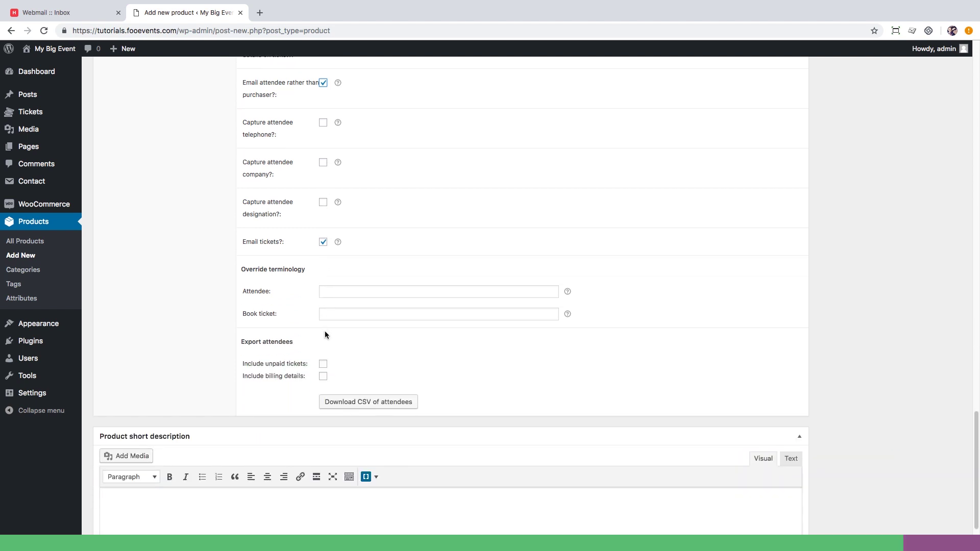
{"action": "scroll", "coordinate": [324, 334], "scroll_direction": "up", "scroll_amount": 20}
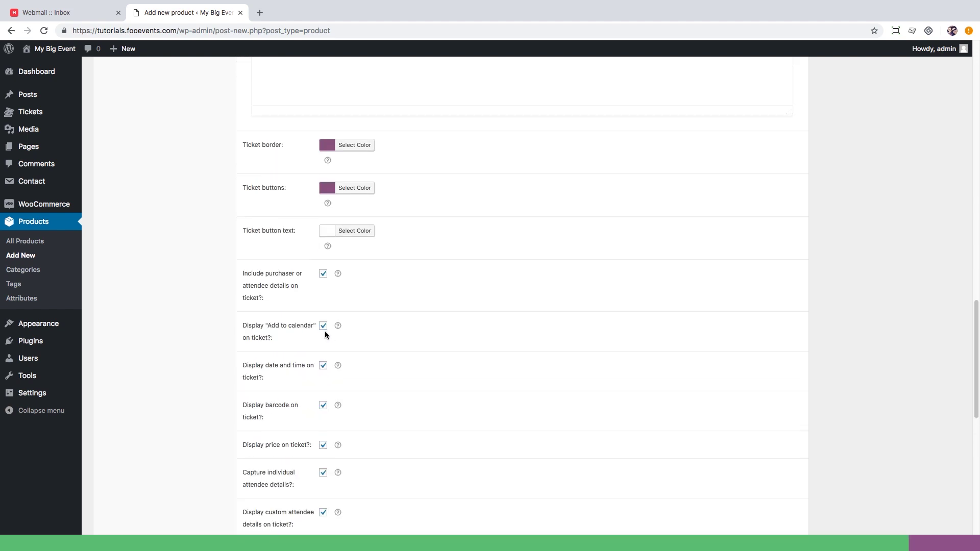
{"action": "scroll", "coordinate": [325, 331], "scroll_direction": "up", "scroll_amount": 15}
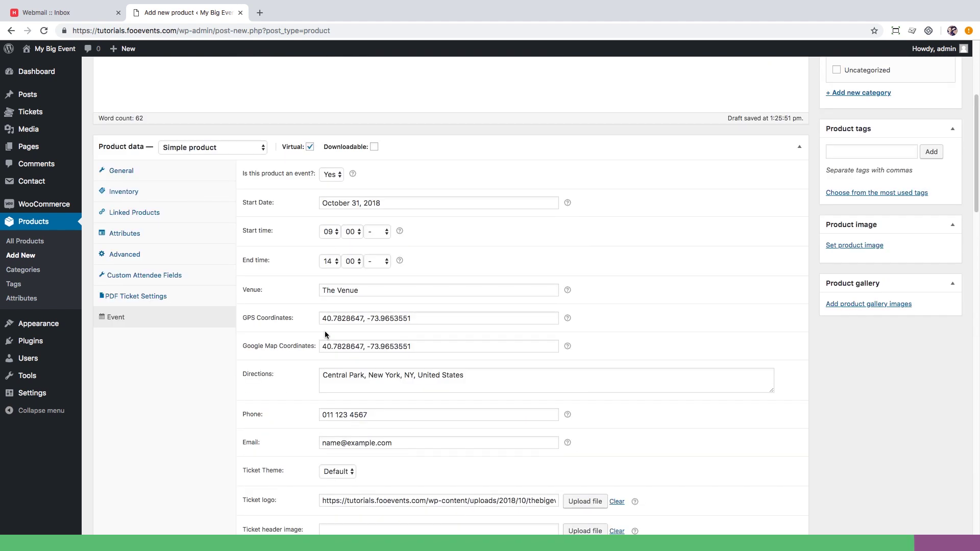
{"action": "scroll", "coordinate": [325, 331], "scroll_direction": "up", "scroll_amount": 2}
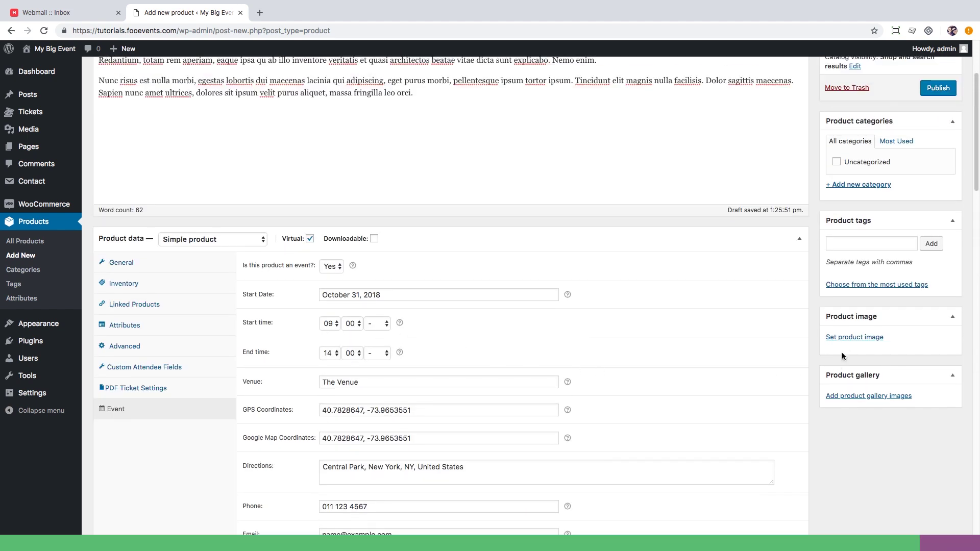
Set the TheBigEvent cover as the product image.
{"action": "left_click", "coordinate": [849, 336]}
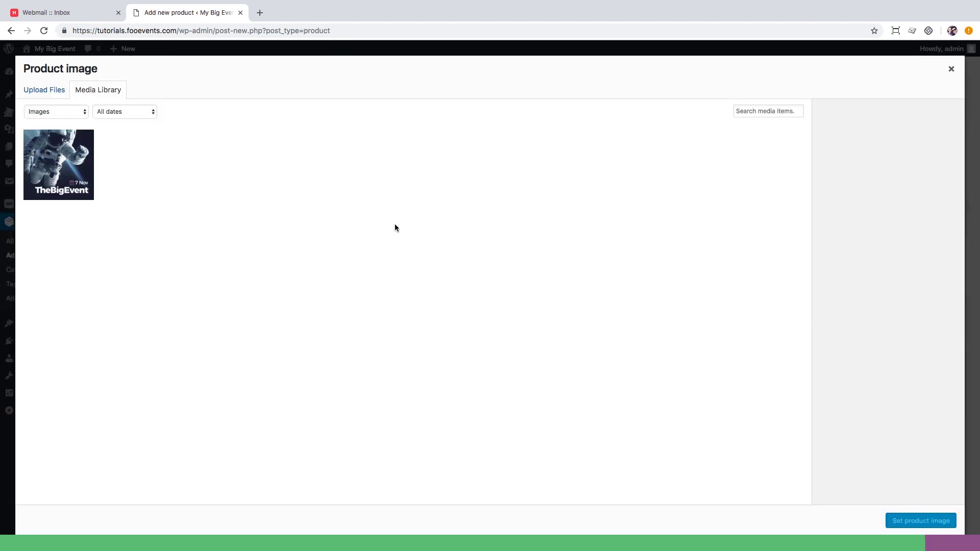
{"action": "left_click", "coordinate": [78, 163]}
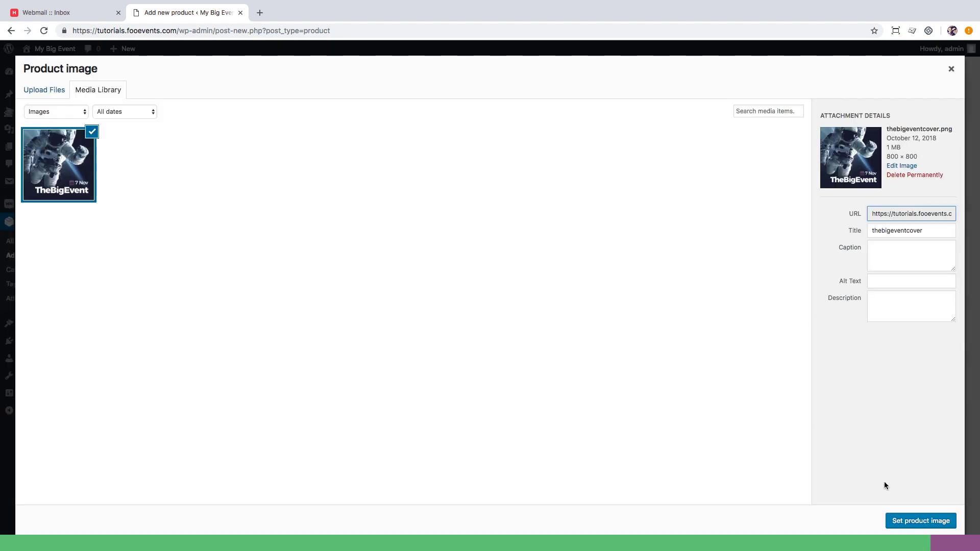
{"action": "left_click", "coordinate": [916, 520]}
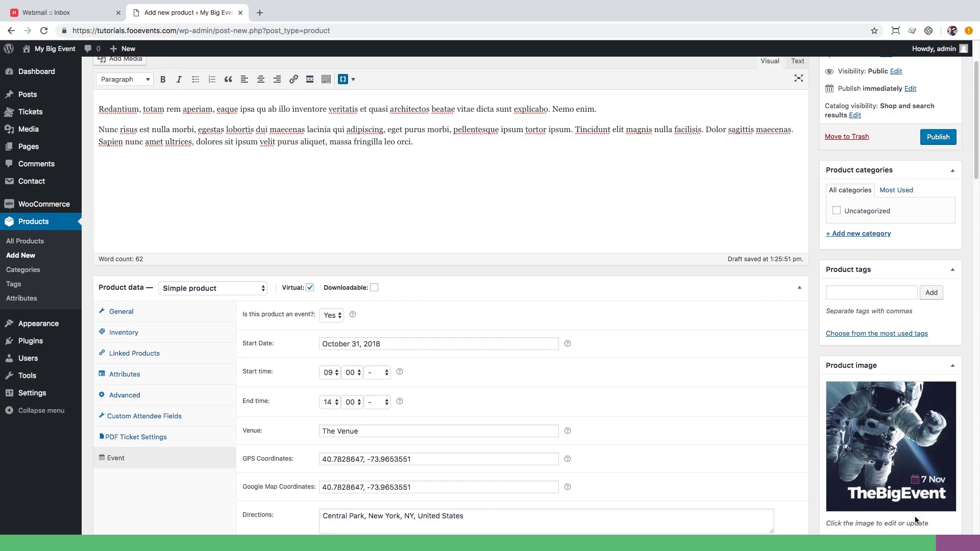
Add a new My Events product category and publish The Big Event.
{"action": "left_click", "coordinate": [867, 317]}
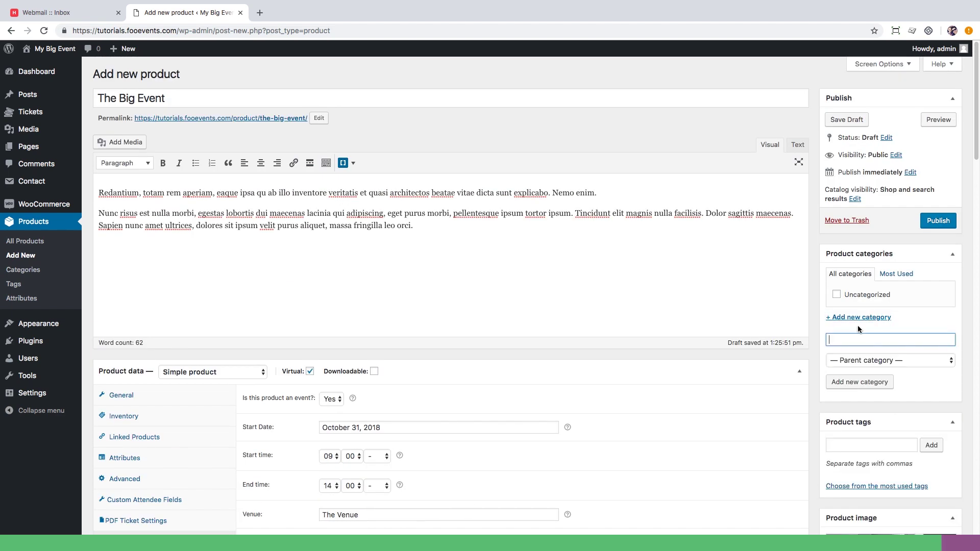
{"action": "type", "text": "My Events"}
{"action": "left_click", "coordinate": [869, 386]}
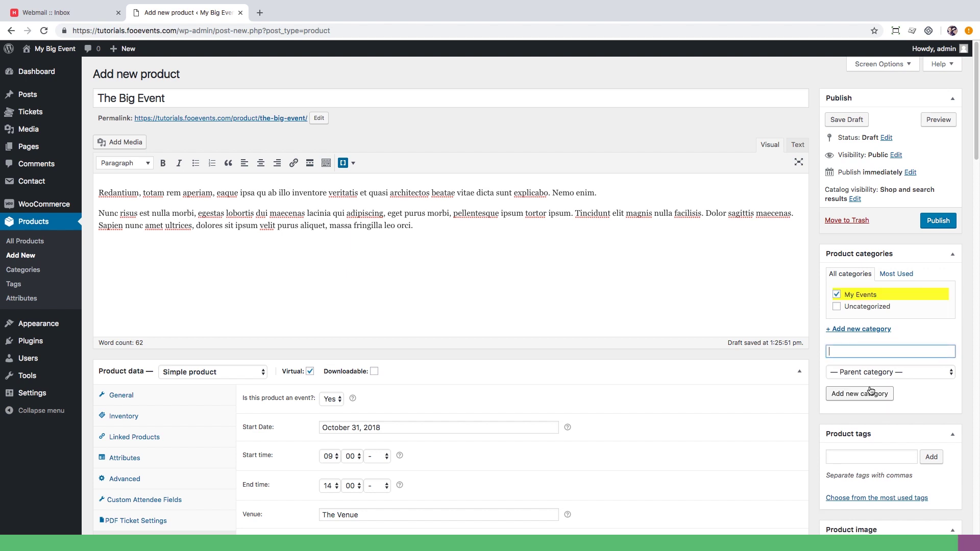
{"action": "left_click", "coordinate": [941, 223]}
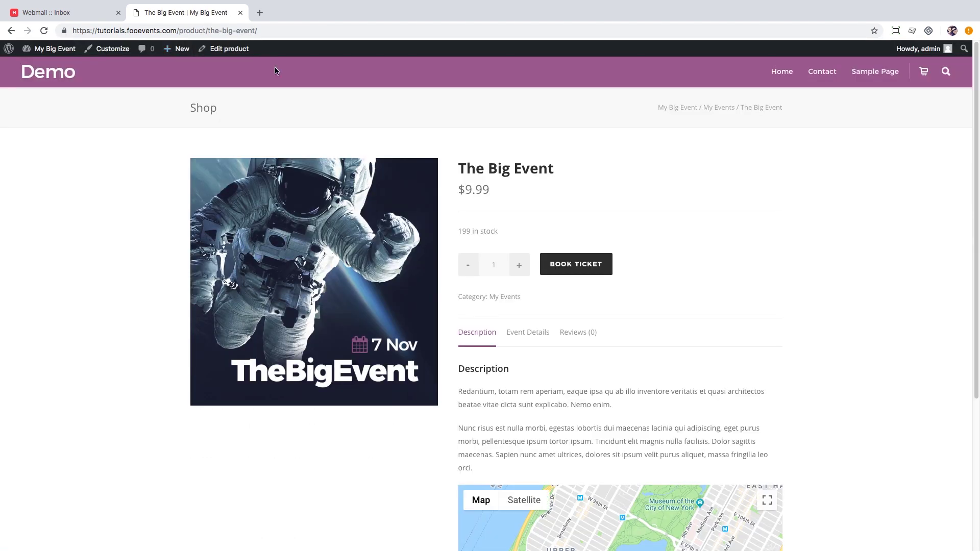
Scroll The Big Event product page down to the venue map and back to the top.
{"action": "scroll", "coordinate": [848, 225], "scroll_direction": "down", "scroll_amount": 4}
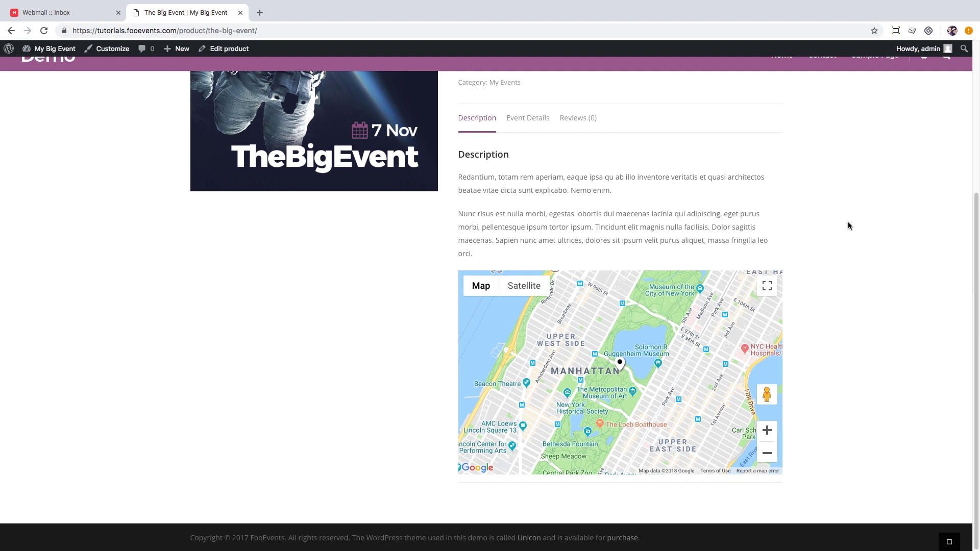
{"action": "scroll", "coordinate": [848, 225], "scroll_direction": "up", "scroll_amount": 4}
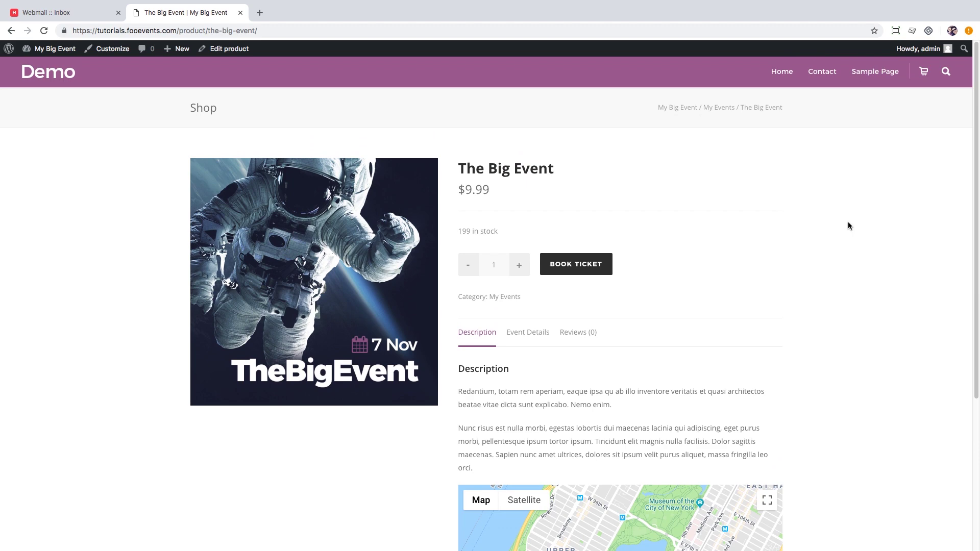
Add The Big Event ticket to the cart and proceed to checkout.
{"action": "left_click", "coordinate": [570, 265]}
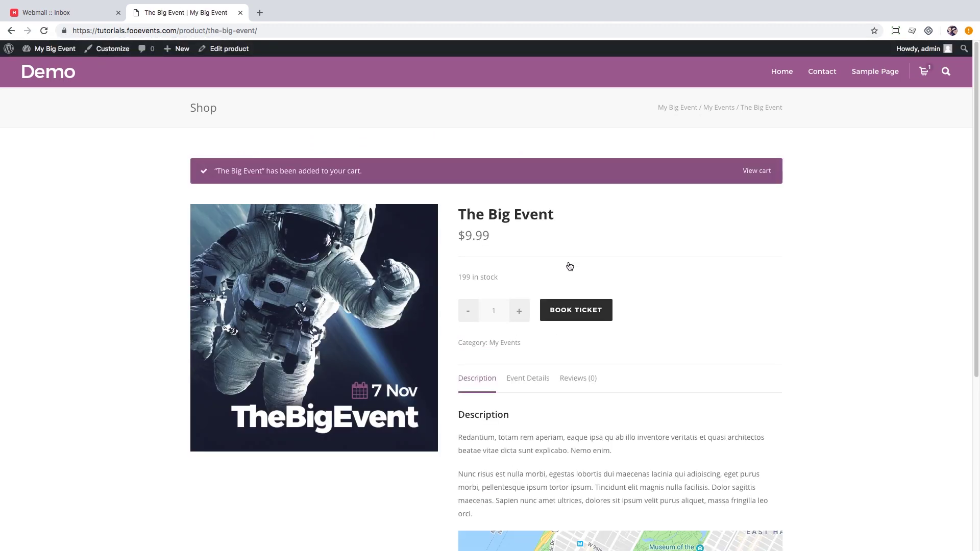
{"action": "left_click", "coordinate": [758, 172]}
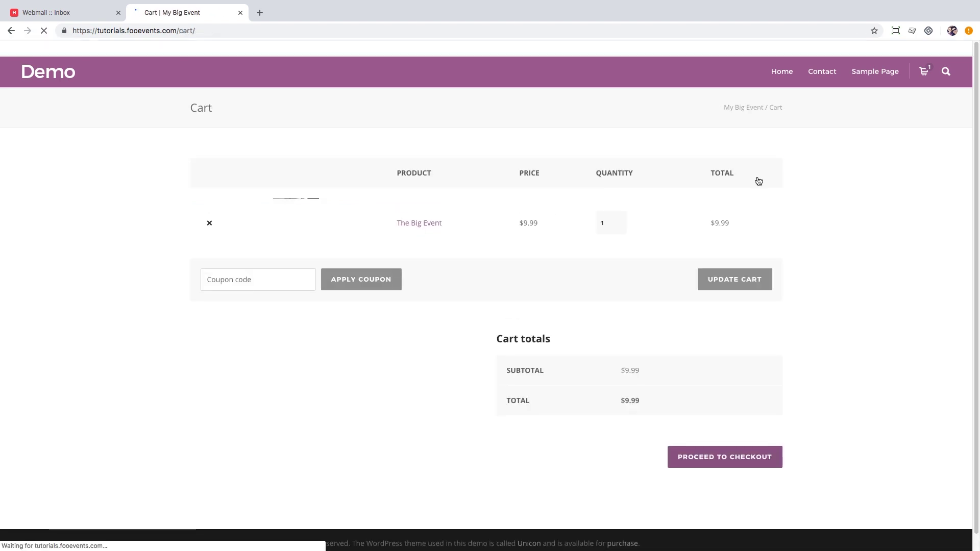
{"action": "left_click", "coordinate": [758, 458]}
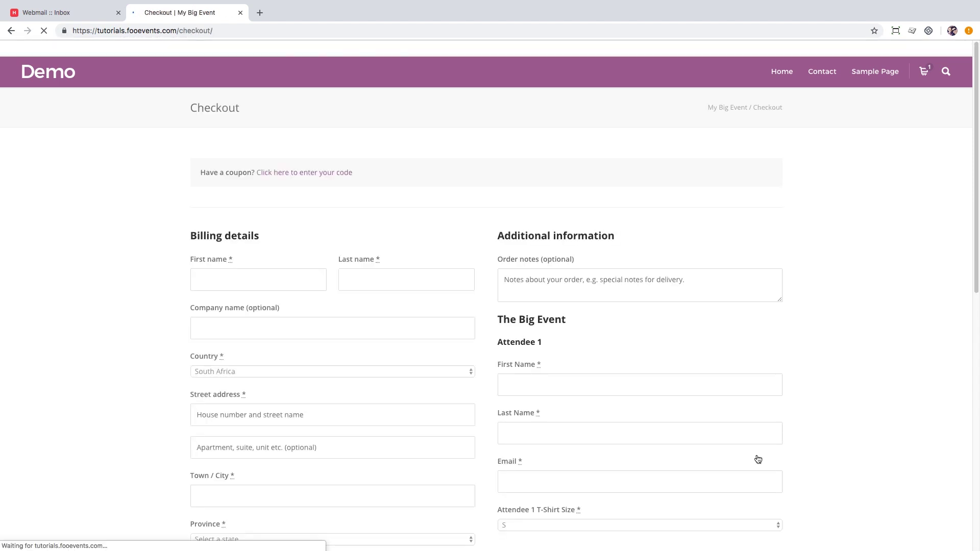
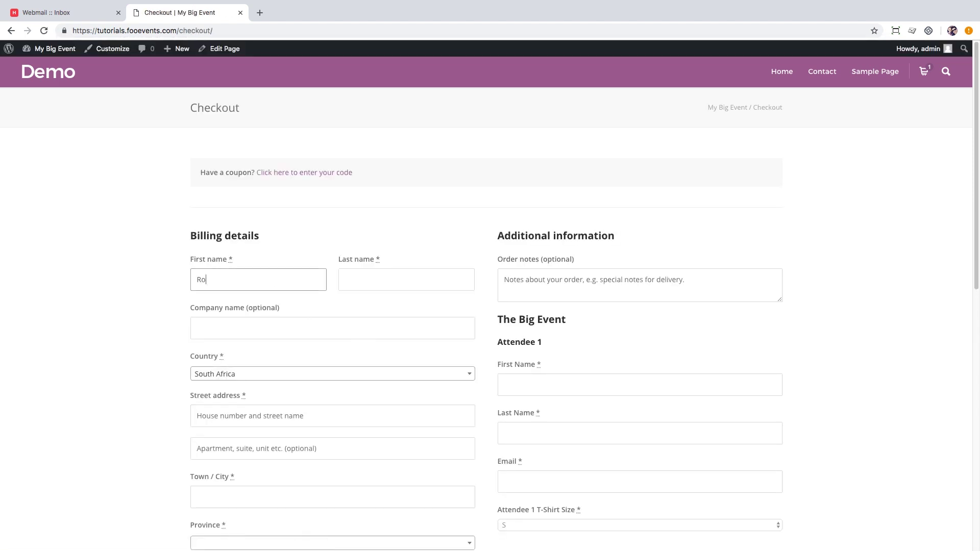
Enter the billing first name, last name and company FooEvents.
{"action": "key", "text": "Tab"}
{"action": "key", "text": "Tab"}
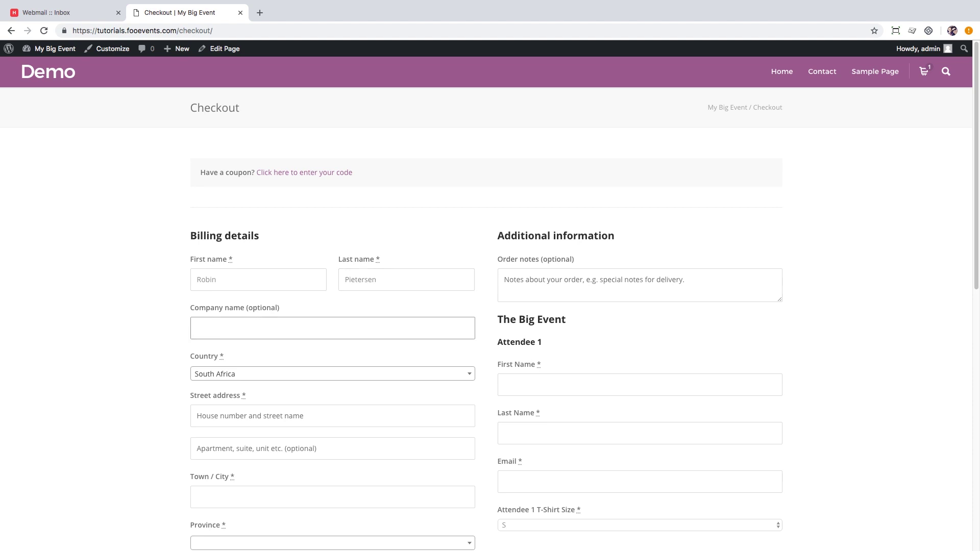
{"action": "type", "text": "FooEvents"}
Fill in the billing street address, suburb and town, and choose the province.
{"action": "key", "text": "Tab"}
{"action": "key", "text": "Tab"}
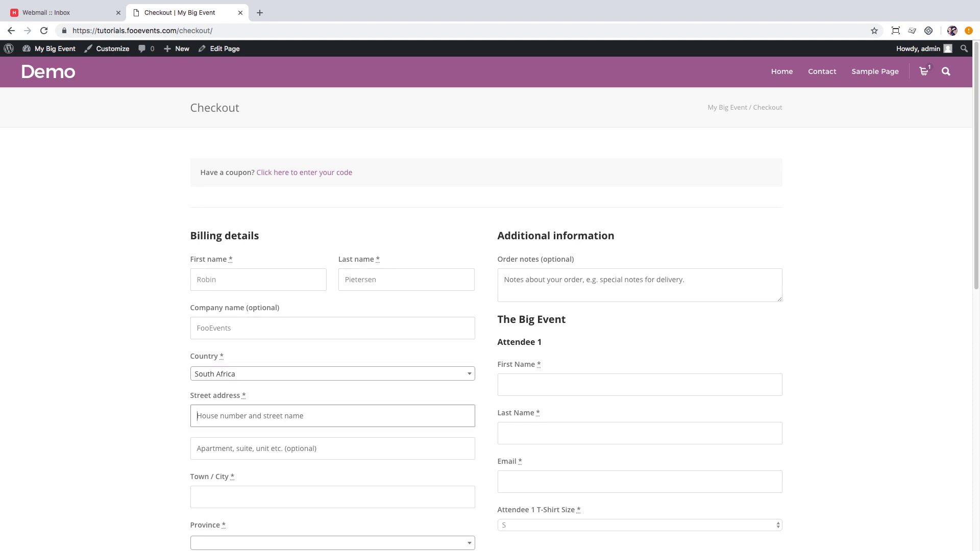
{"action": "key", "text": "Tab"}
{"action": "type", "text": "Sunnin"}
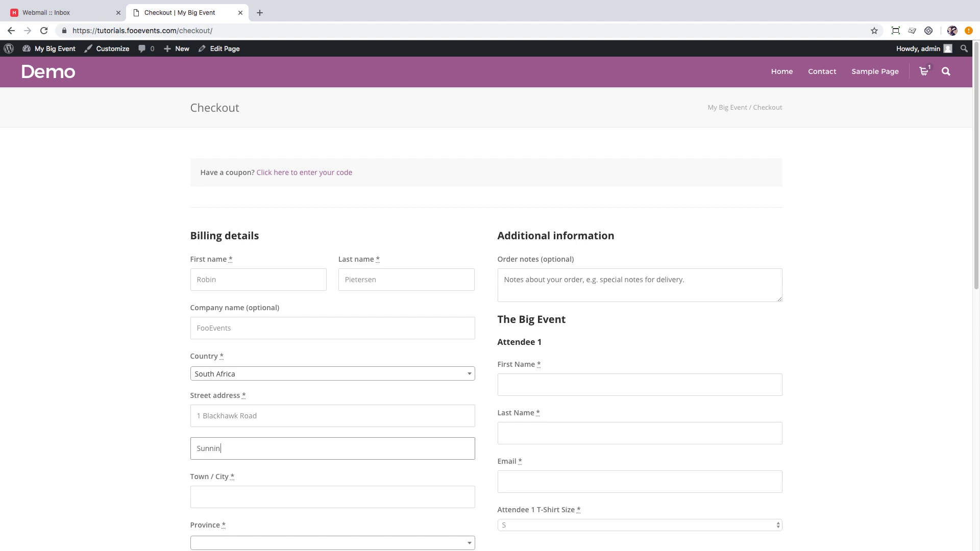
{"action": "type", "text": "gale"}
{"action": "key", "text": "Tab"}
{"action": "type", "text": "Cape Town"}
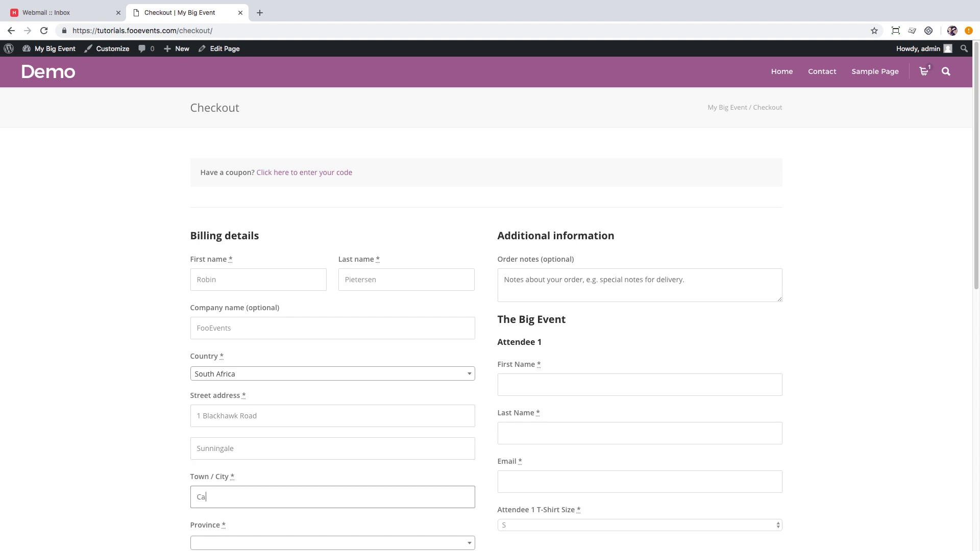
{"action": "key", "text": "Tab"}
{"action": "type", "text": "wes"}
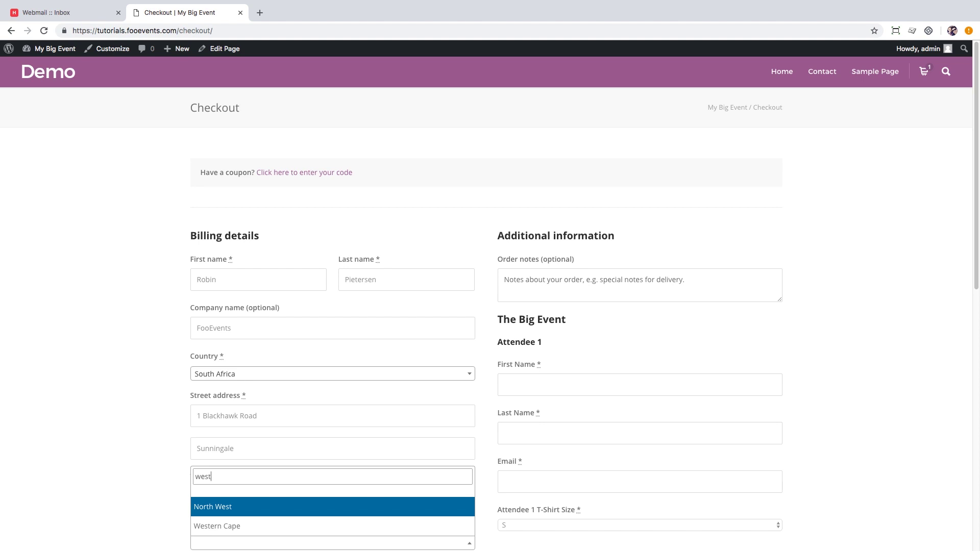
{"action": "key", "text": "Down"}
{"action": "key", "text": "Return"}
{"action": "scroll", "coordinate": [286, 277], "scroll_direction": "down", "scroll_amount": 5}
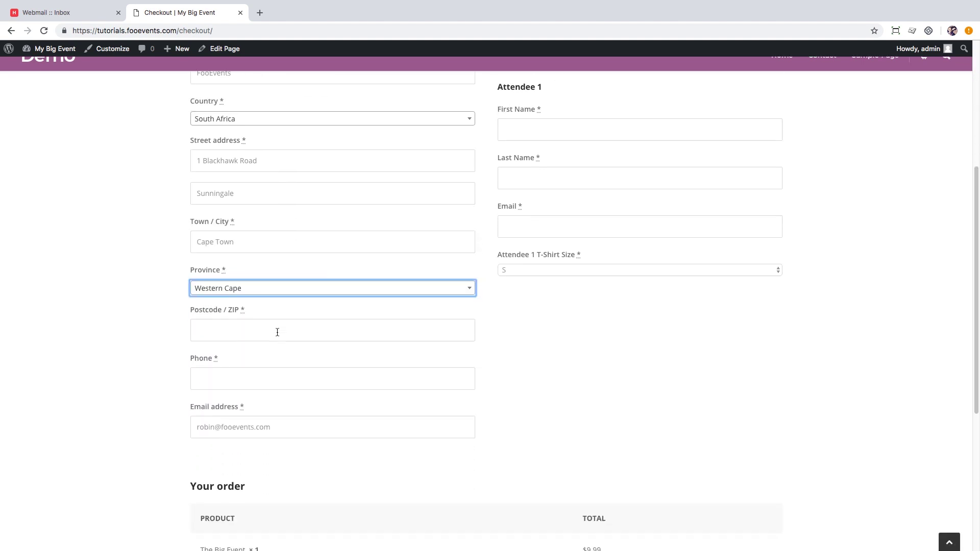
Enter the billing postcode and phone number.
{"action": "left_click", "coordinate": [276, 332]}
{"action": "type", "text": "7441"}
{"action": "left_click", "coordinate": [332, 378]}
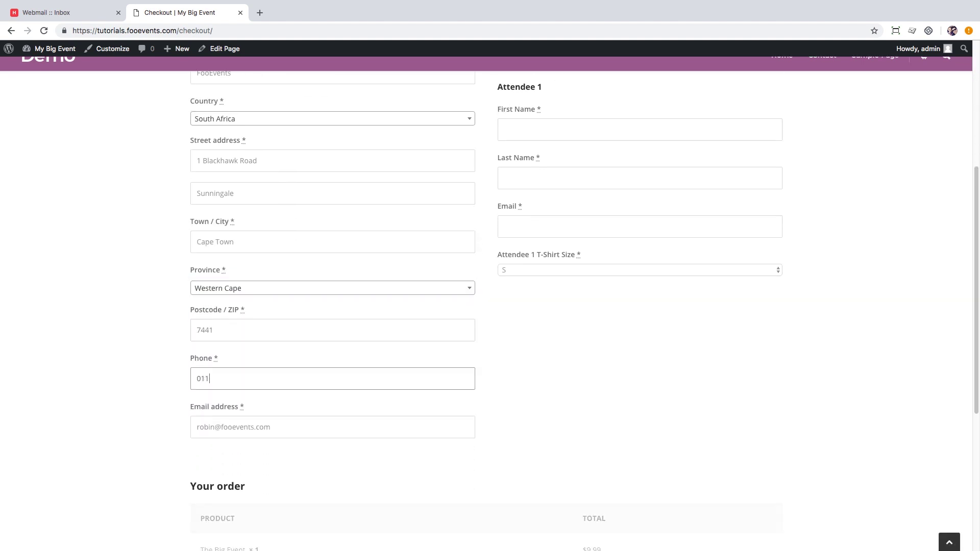
{"action": "key", "text": "Tab"}
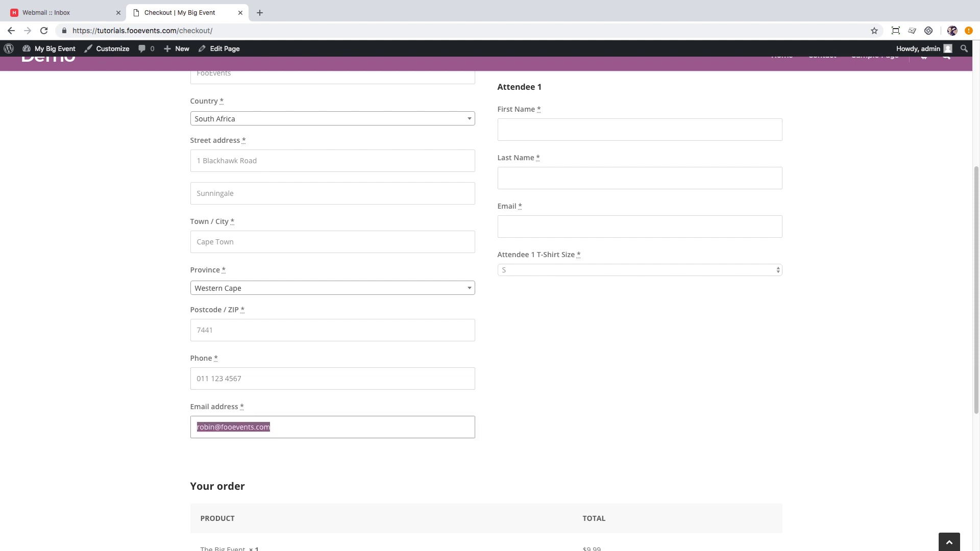
Fill in Attendee 1's first name, last name and e-mail, and choose T-shirt size L.
{"action": "left_click", "coordinate": [717, 126]}
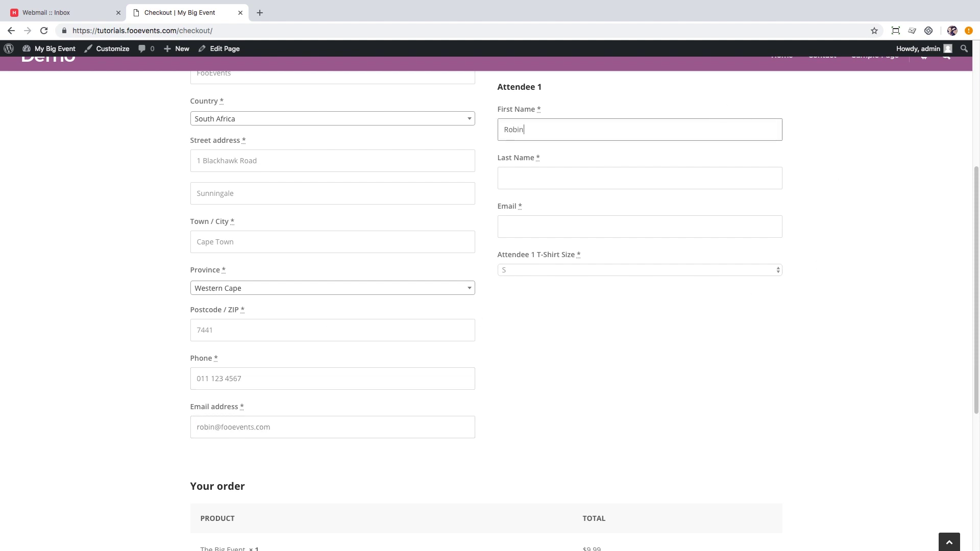
{"action": "key", "text": "Tab"}
{"action": "key", "text": "Tab"}
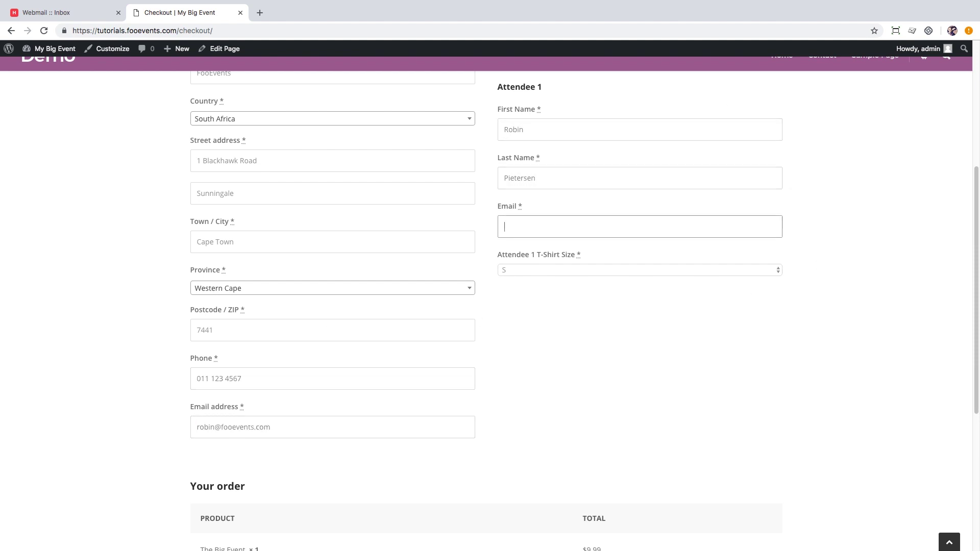
{"action": "left_click", "coordinate": [688, 271]}
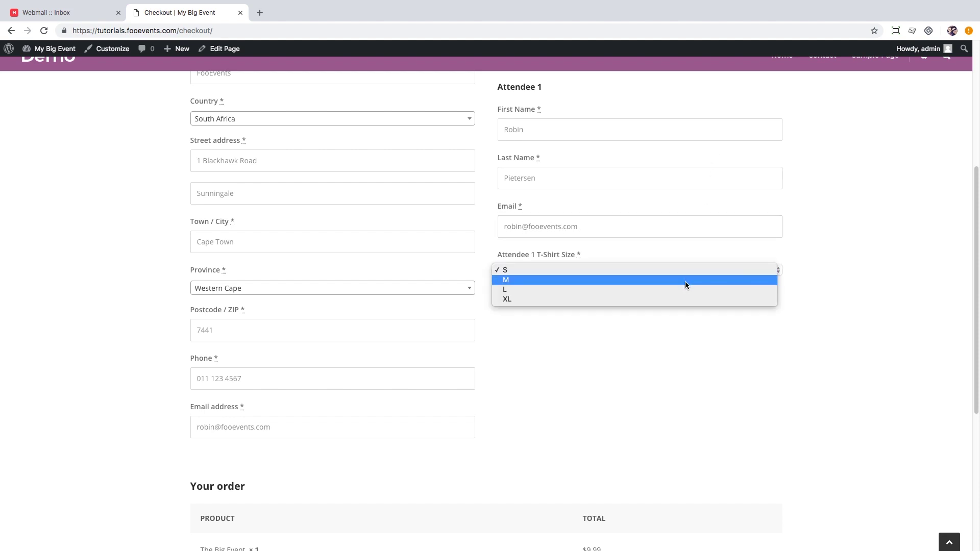
{"action": "left_click", "coordinate": [683, 289]}
{"action": "scroll", "coordinate": [682, 370], "scroll_direction": "down", "scroll_amount": 5}
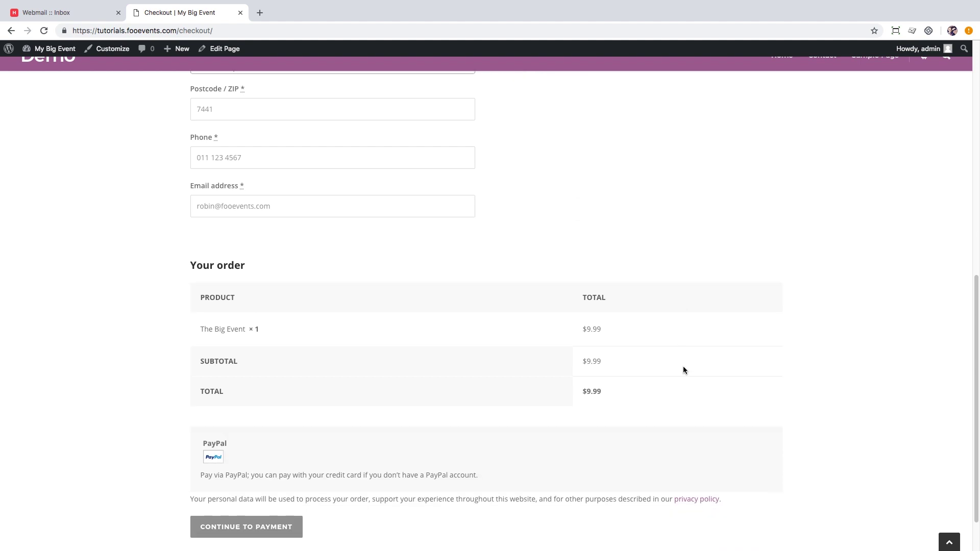
Pay the $9.99 order through PayPal using the saved login.
{"action": "left_click", "coordinate": [235, 470]}
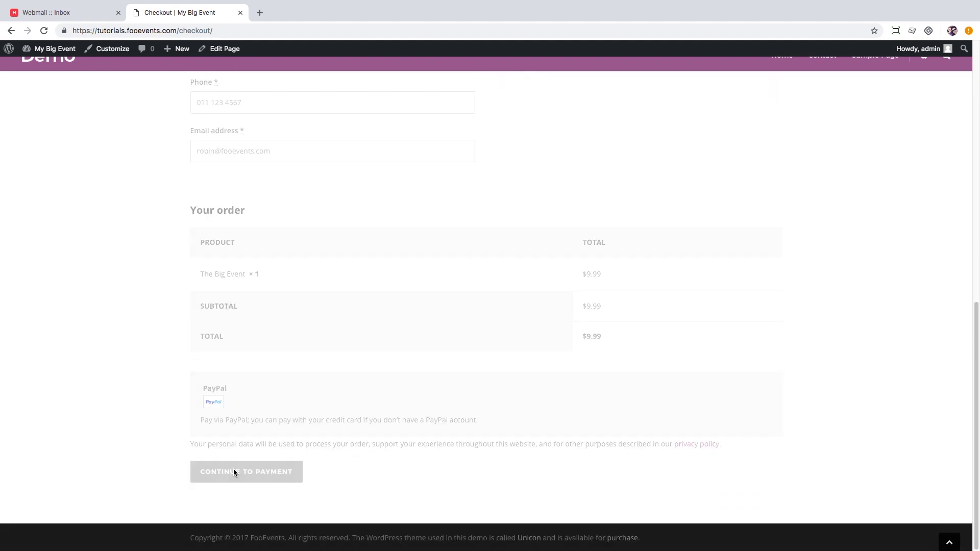
{"action": "left_click", "coordinate": [449, 192]}
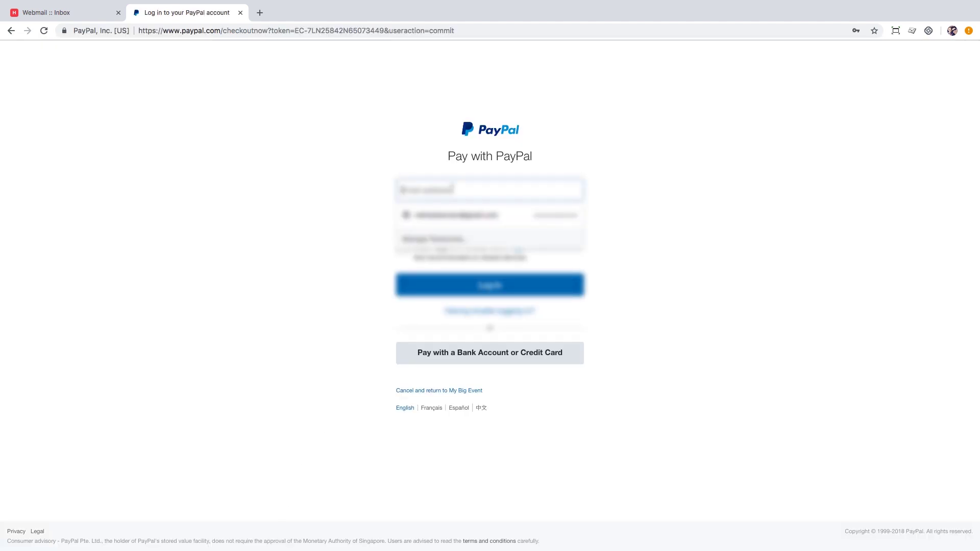
{"action": "left_click", "coordinate": [451, 214]}
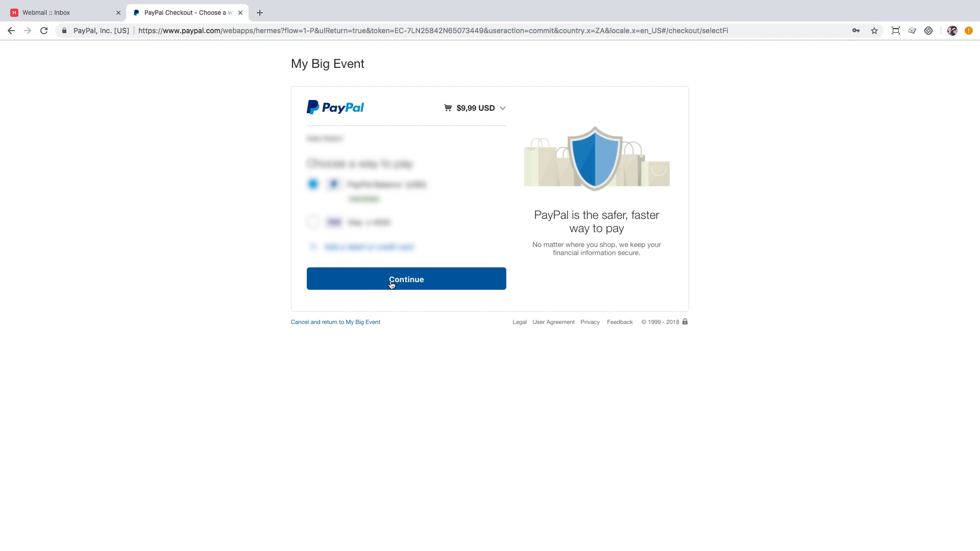
{"action": "left_click", "coordinate": [391, 284]}
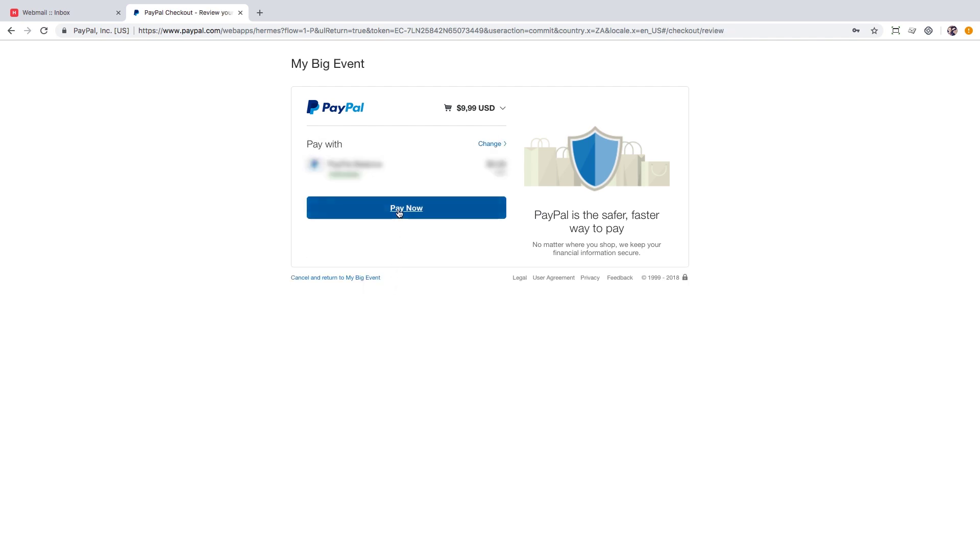
{"action": "left_click", "coordinate": [398, 211]}
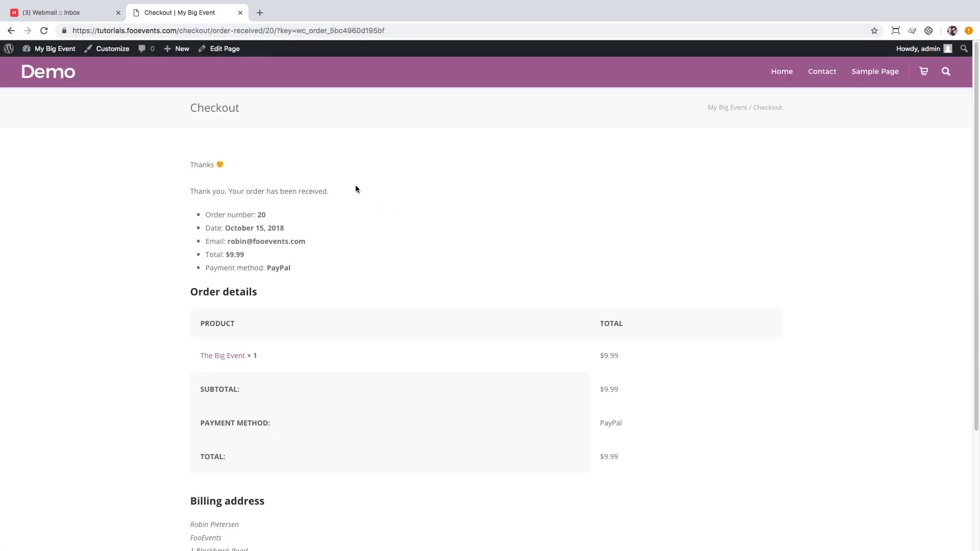
In Konsole Webmail, open the [#20] Ticket email and view its PDF ticket attachment.
{"action": "left_click", "coordinate": [89, 13]}
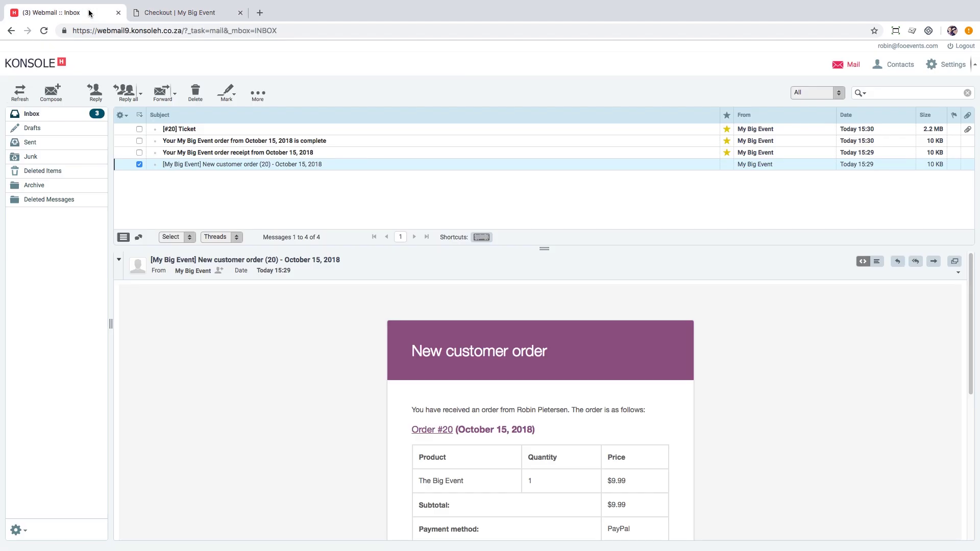
{"action": "left_click", "coordinate": [186, 129]}
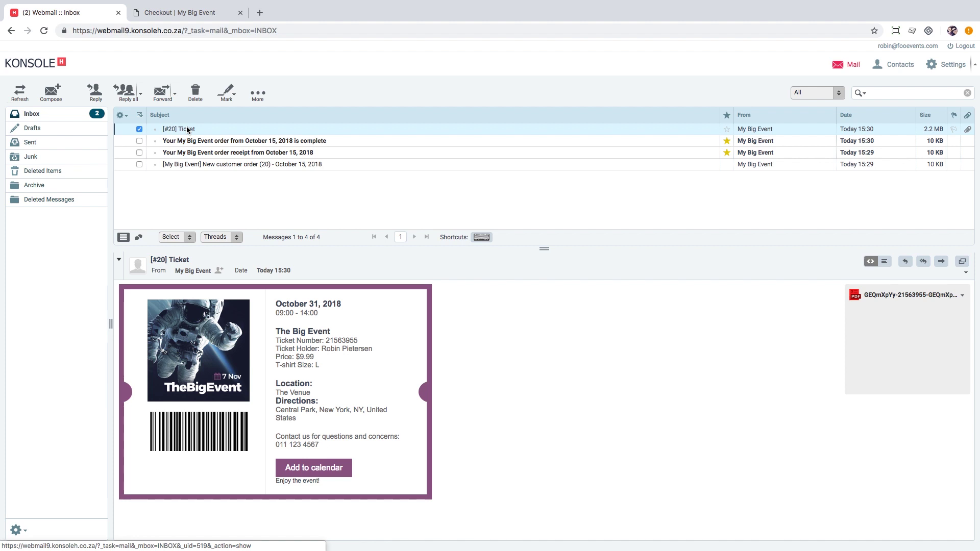
{"action": "left_click", "coordinate": [886, 296]}
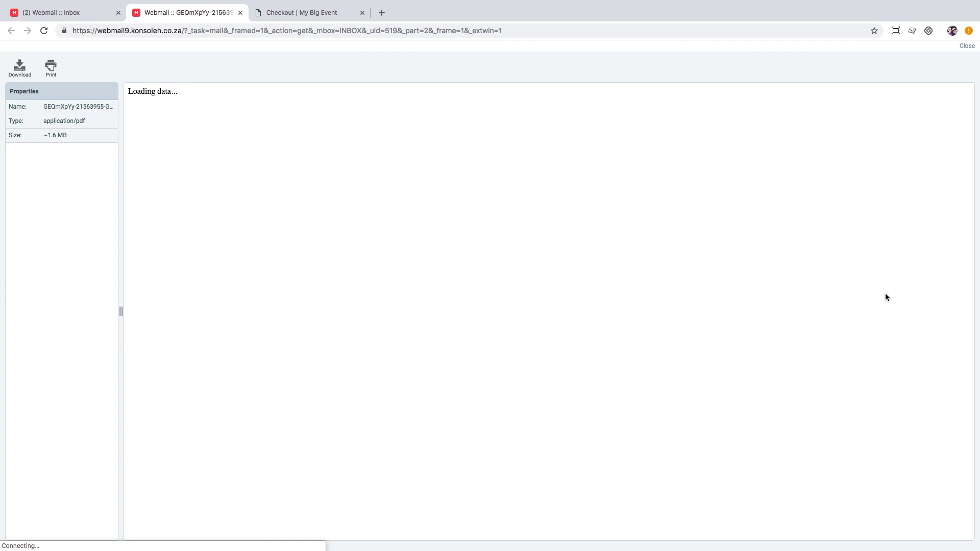